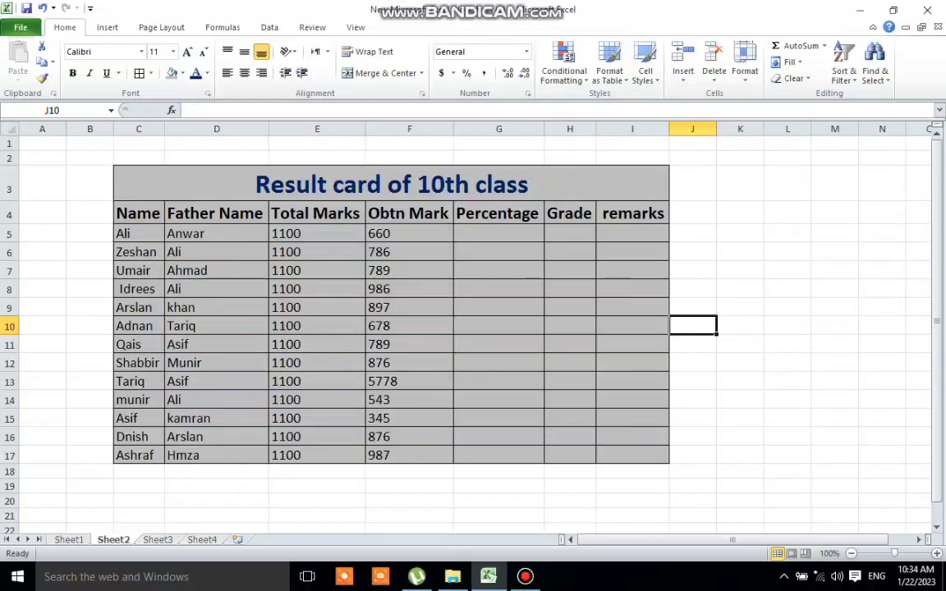
pyautogui.click(111, 217)
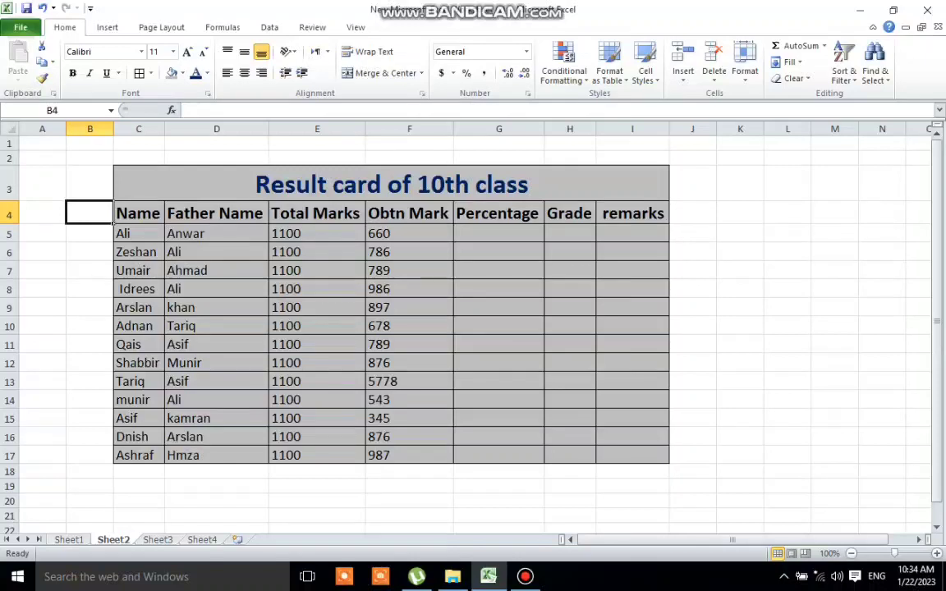
pyautogui.click(112, 197)
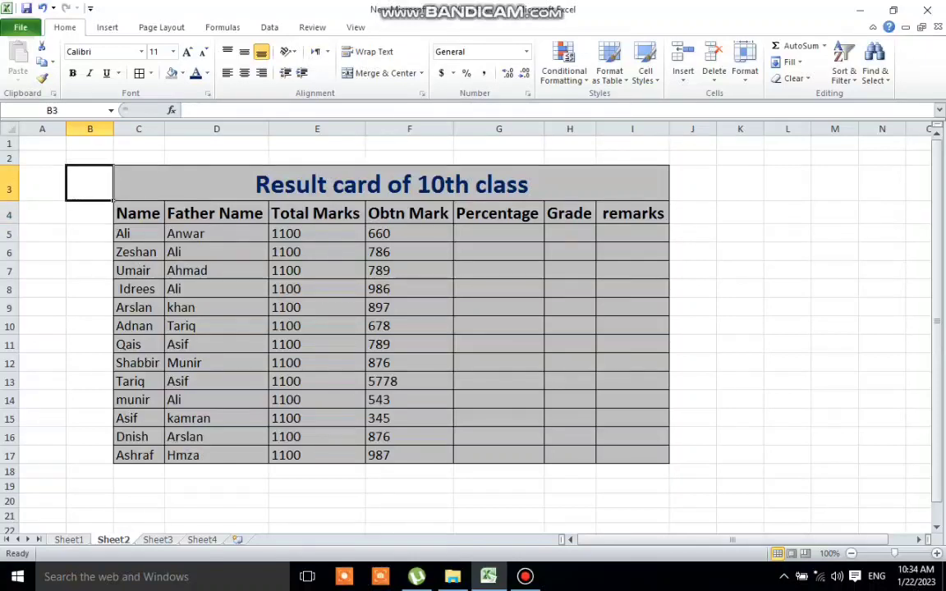
# Enter the formula =F5/E5 in G5 to calculate the first student's percentage from obtained and total marks.
pyautogui.click(540, 239)
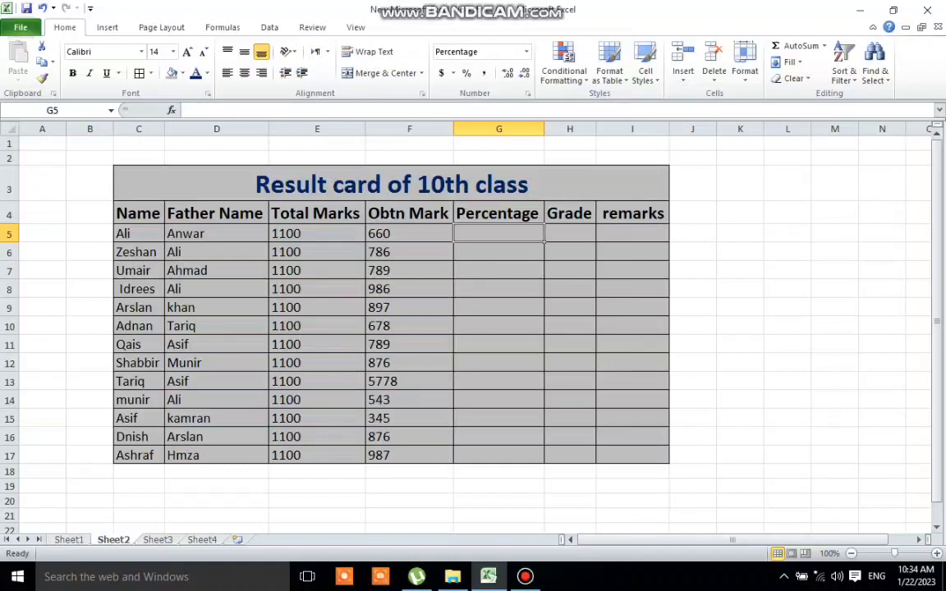
pyautogui.write('=')
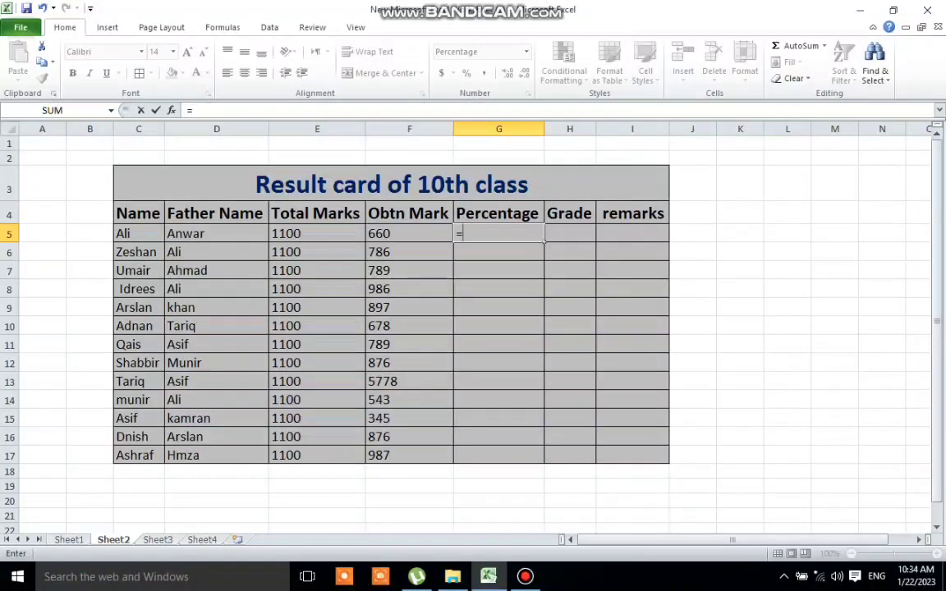
pyautogui.press('Left')
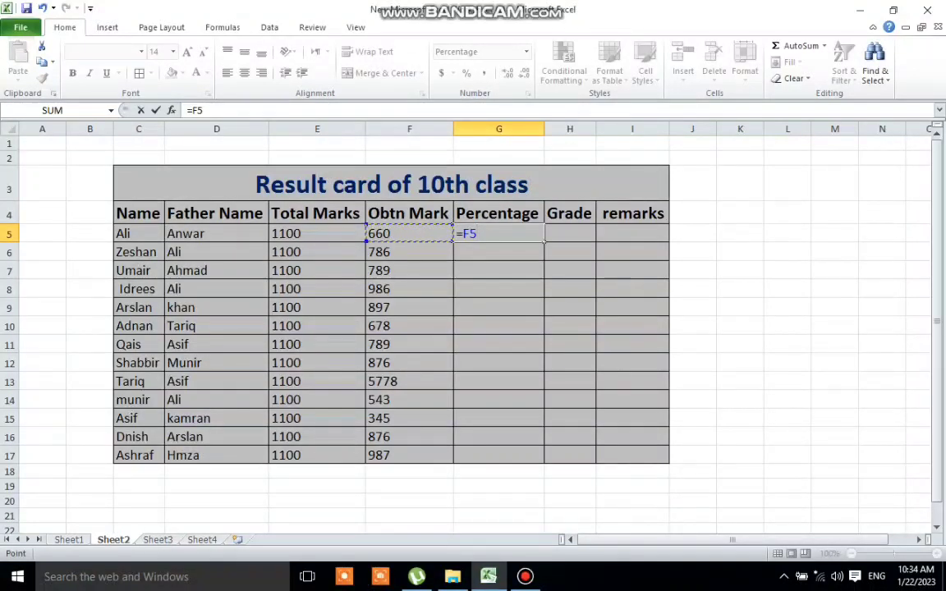
pyautogui.write('/')
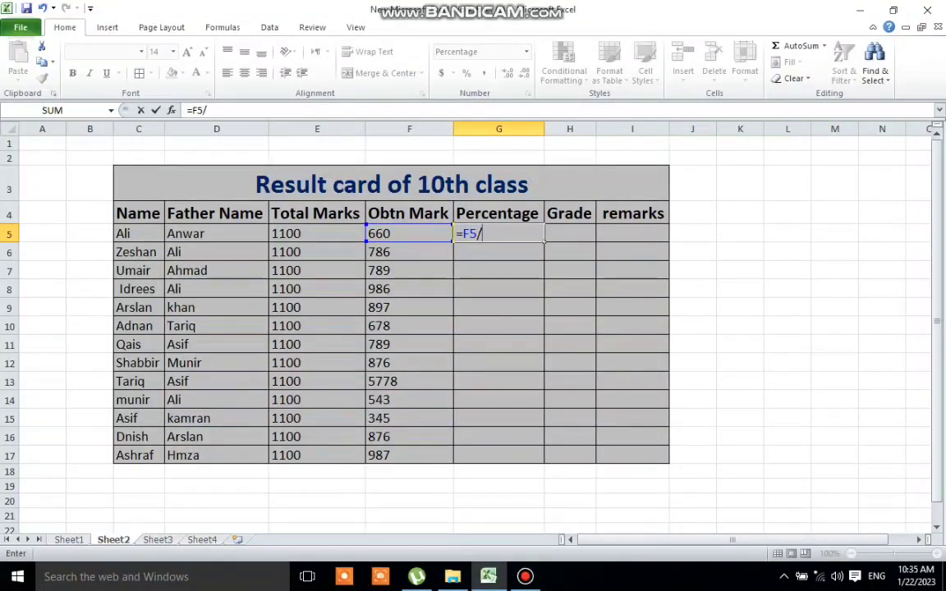
pyautogui.press('Left')
pyautogui.press('Left')
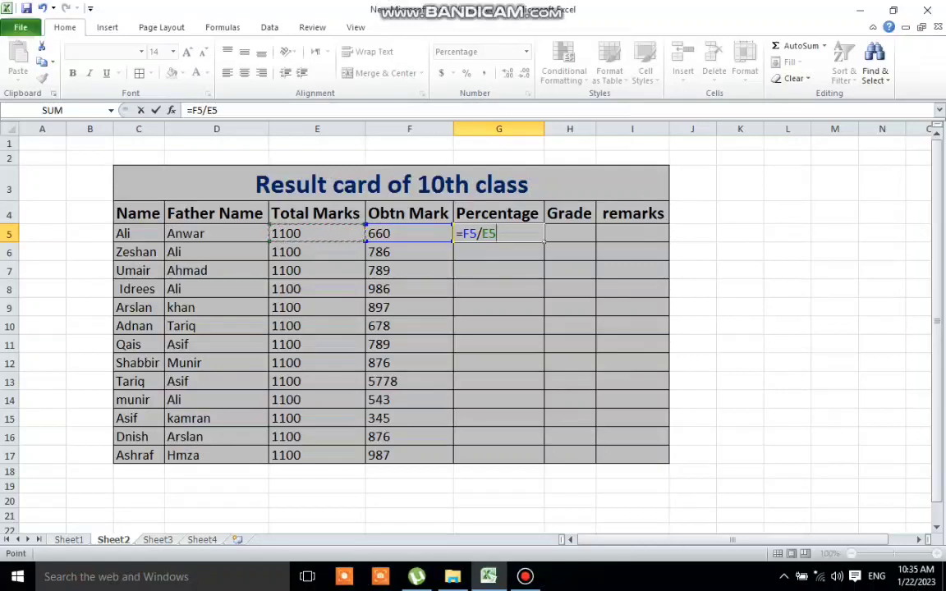
pyautogui.press('Return')
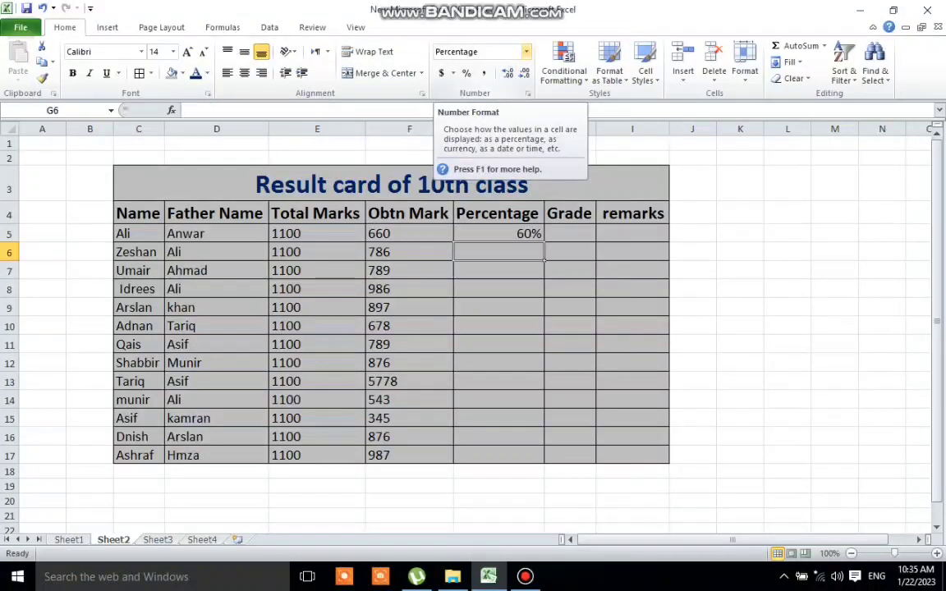
# Set the number format of cells G6 and G5 in the Percentage column to General.
pyautogui.click(525, 52)
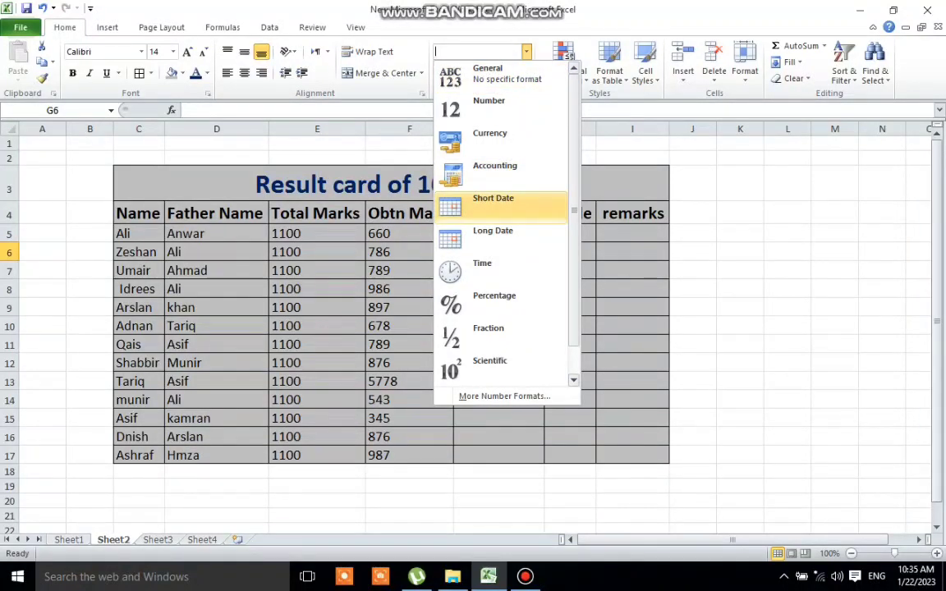
pyautogui.click(506, 75)
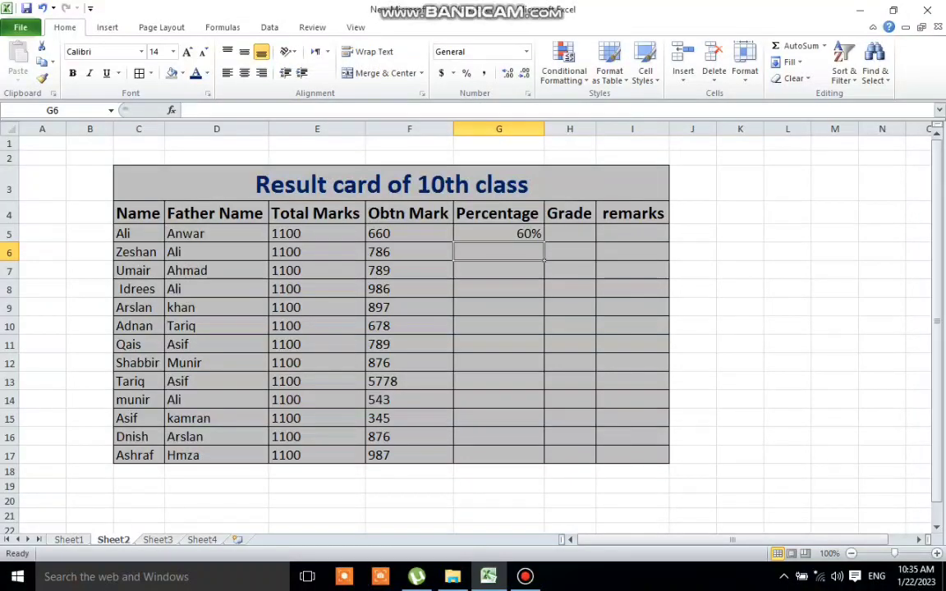
pyautogui.moveTo(534, 235); pyautogui.dragTo(570, 144)
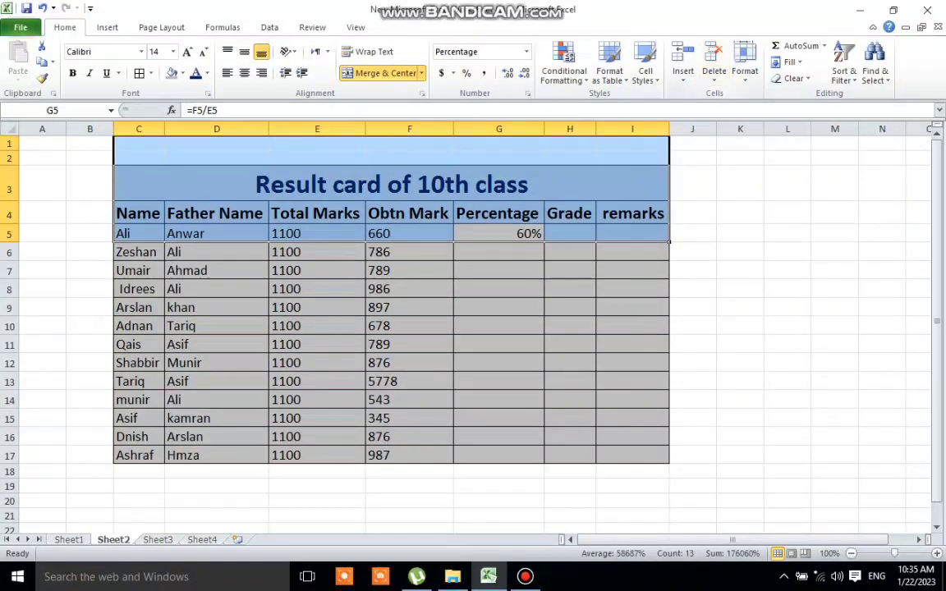
pyautogui.click(234, 110)
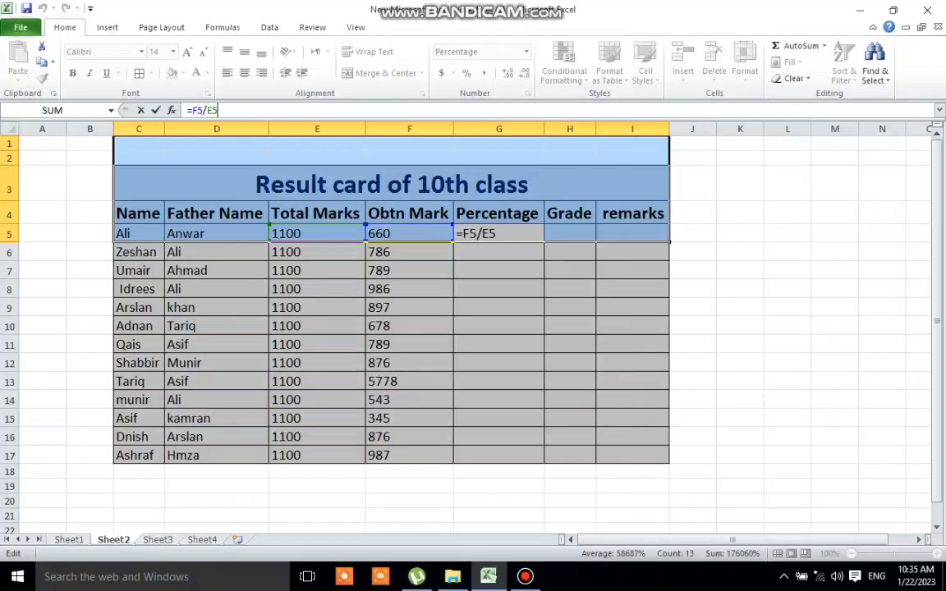
pyautogui.click(692, 213)
pyautogui.click(499, 234)
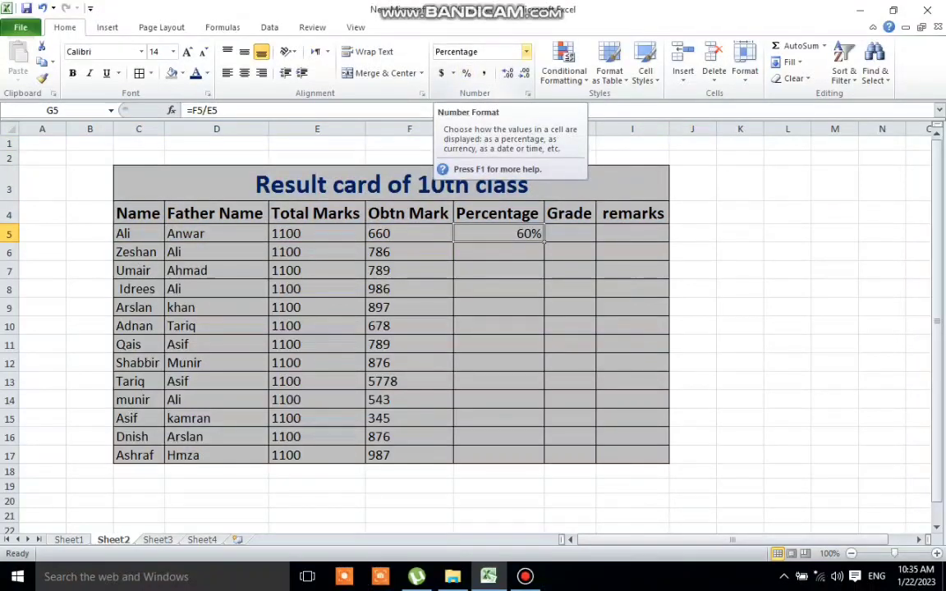
pyautogui.click(468, 51)
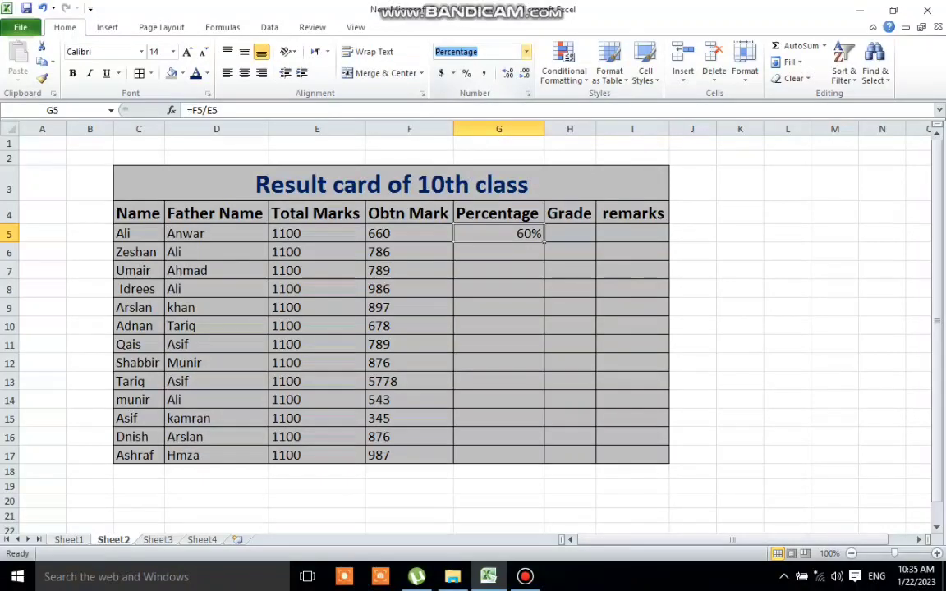
pyautogui.click(527, 52)
pyautogui.click(507, 73)
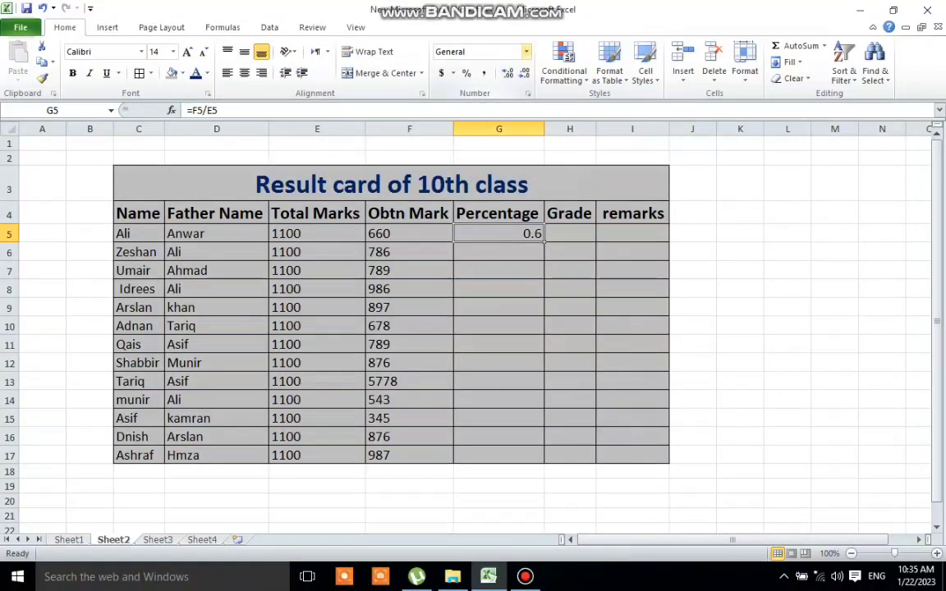
# Format G5 as Percentage with no decimal places and fill its formula down through G17.
pyautogui.click(527, 52)
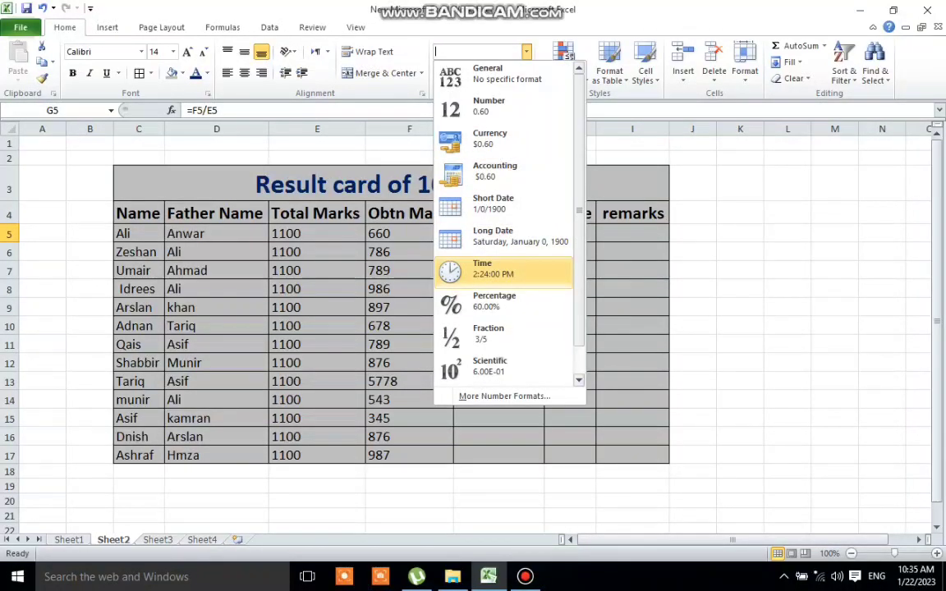
pyautogui.click(493, 303)
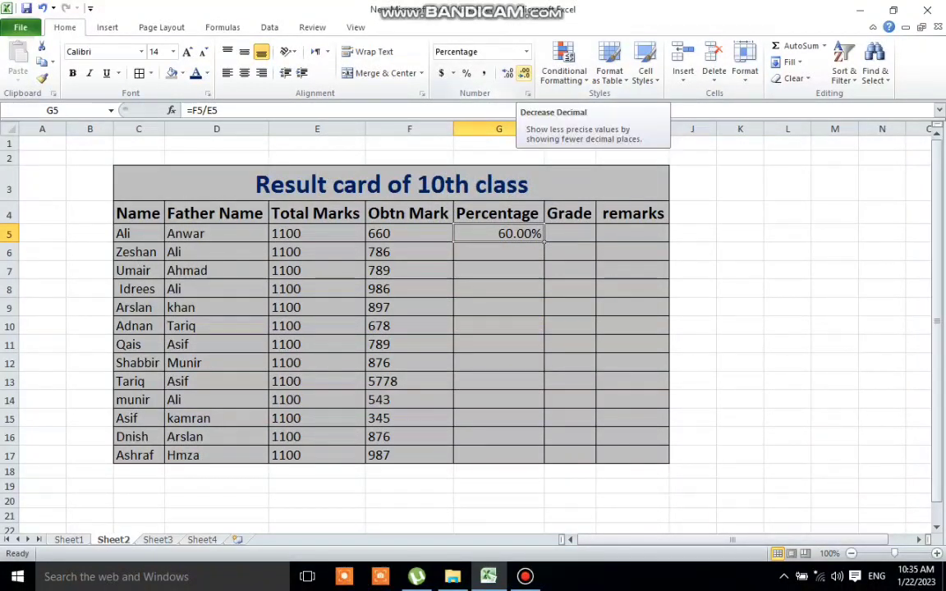
pyautogui.click(525, 74)
pyautogui.click(525, 73)
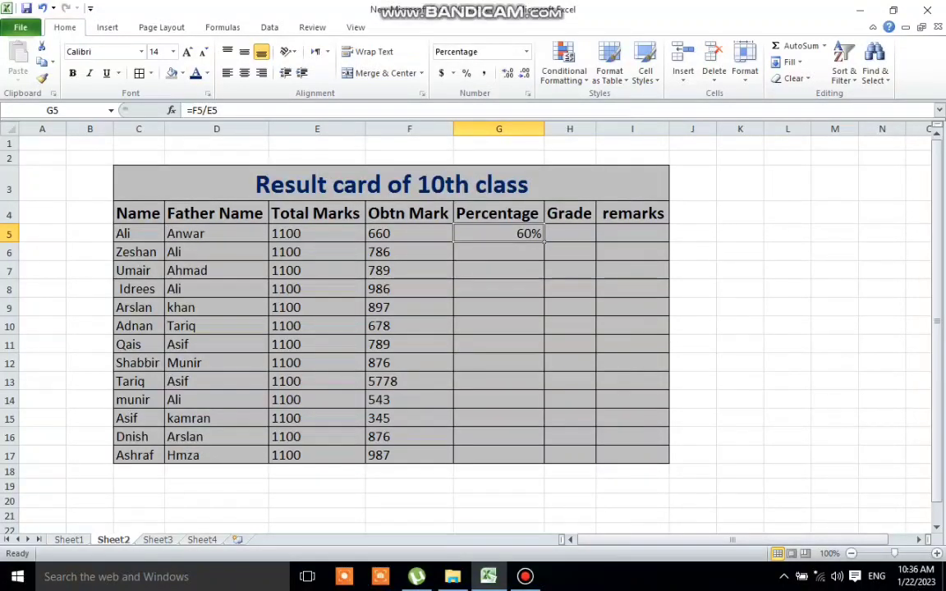
pyautogui.moveTo(543, 242); pyautogui.dragTo(542, 460)
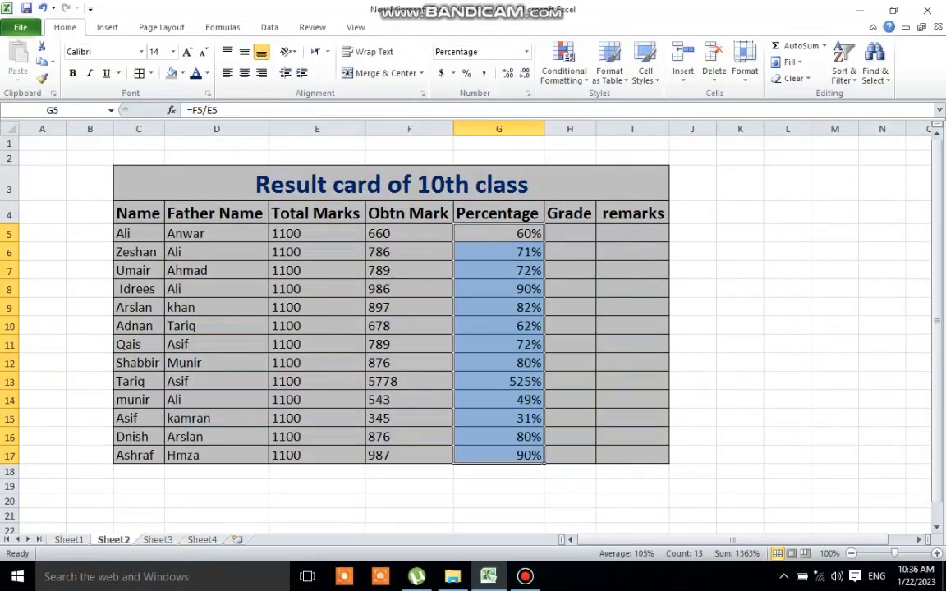
# Enter an IF formula in Grade cell H5 testing G5>=80%, with an empty text string as the true value.
pyautogui.click(588, 235)
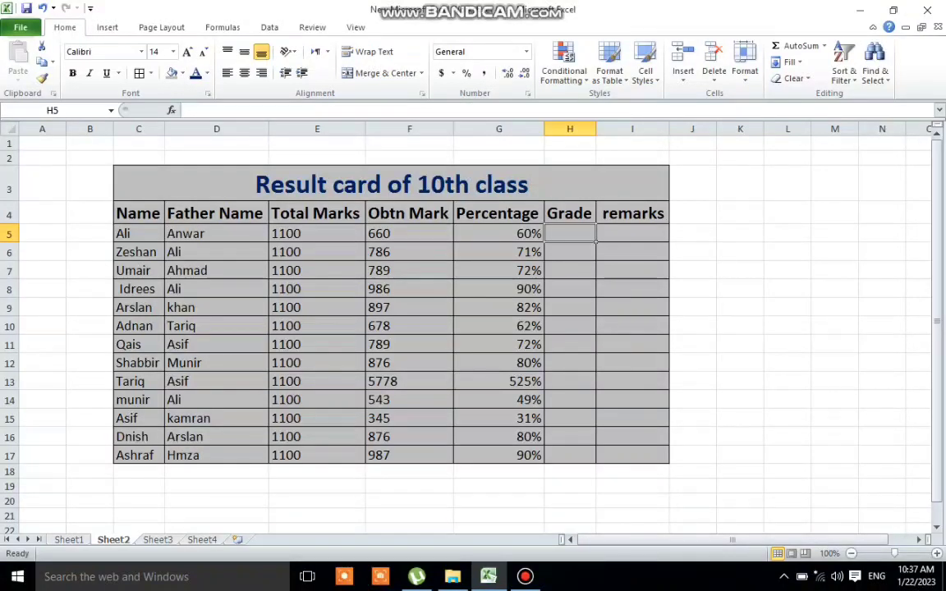
pyautogui.write('=')
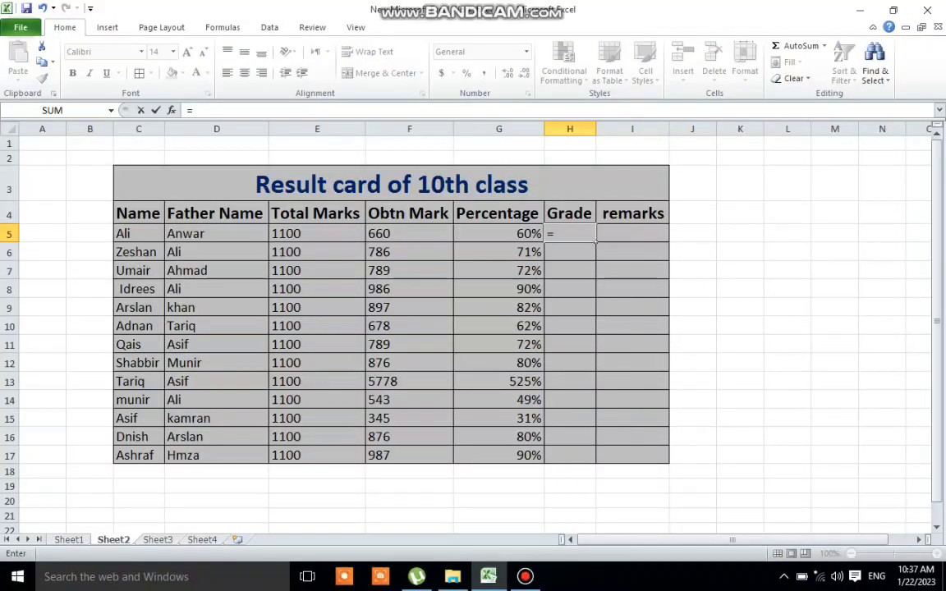
pyautogui.write('if')
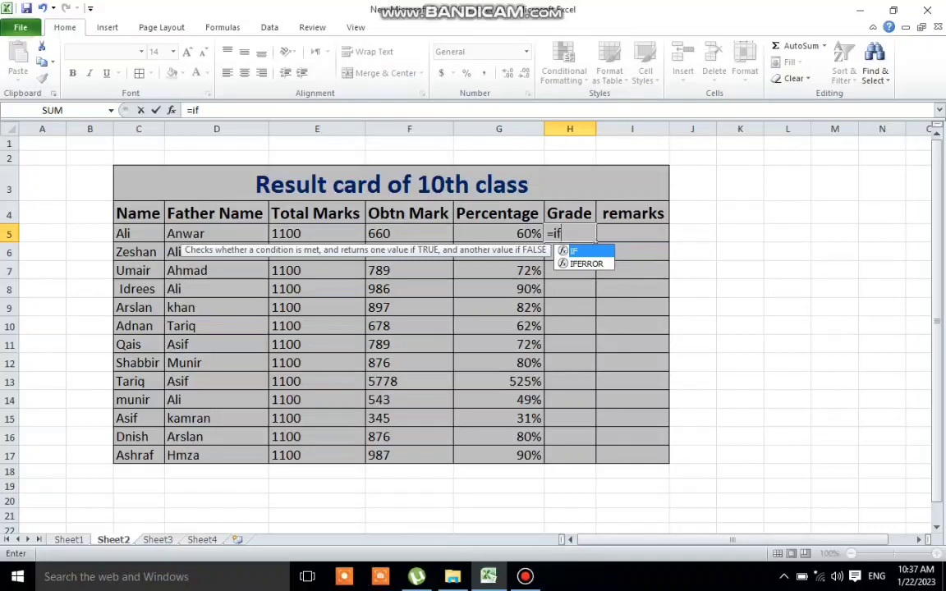
pyautogui.write('(')
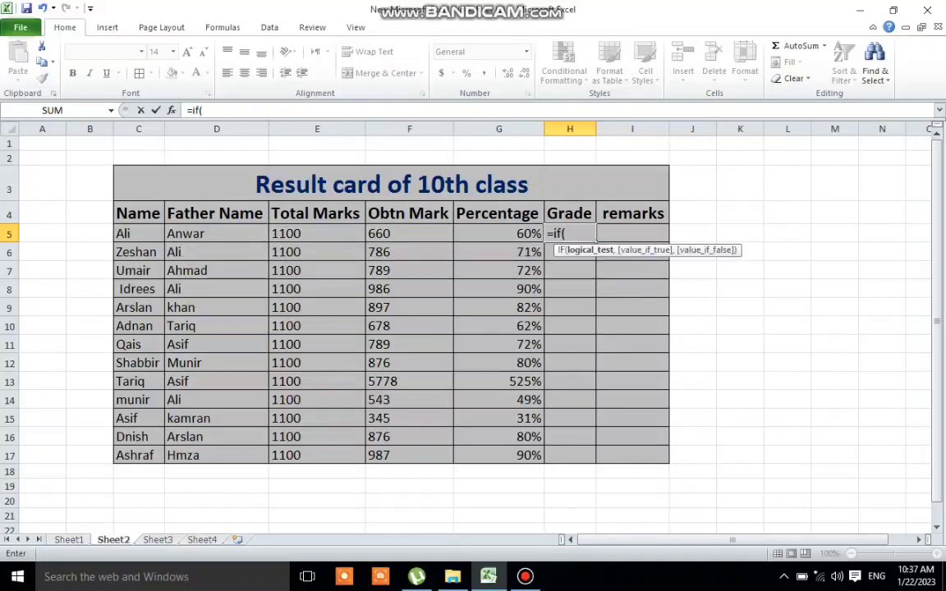
pyautogui.press('Left')
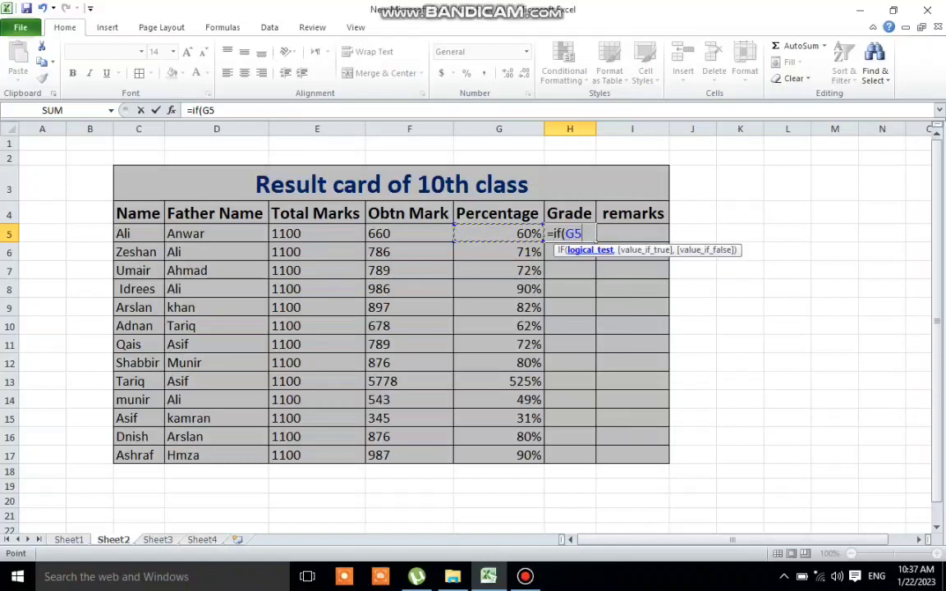
pyautogui.write('>')
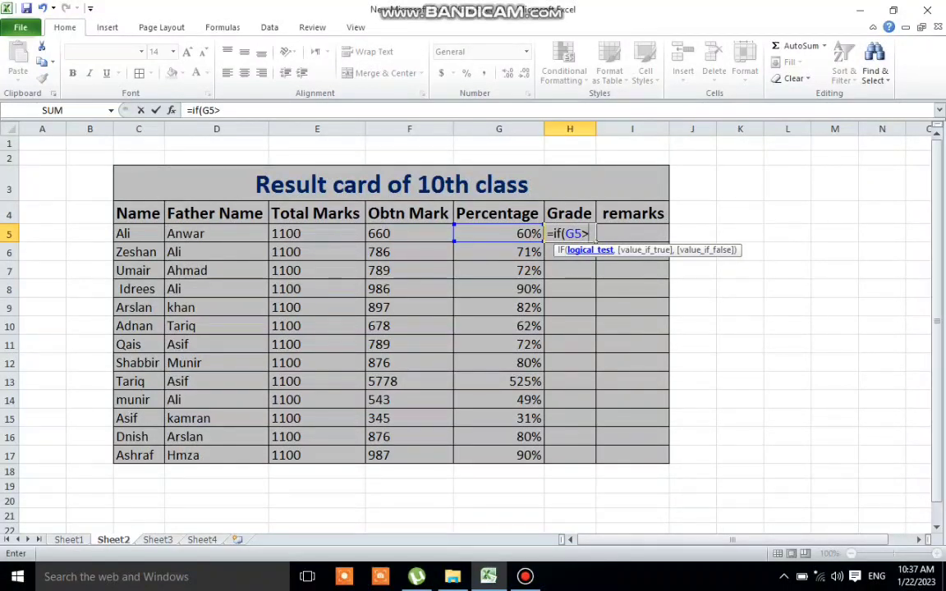
pyautogui.write('=80')
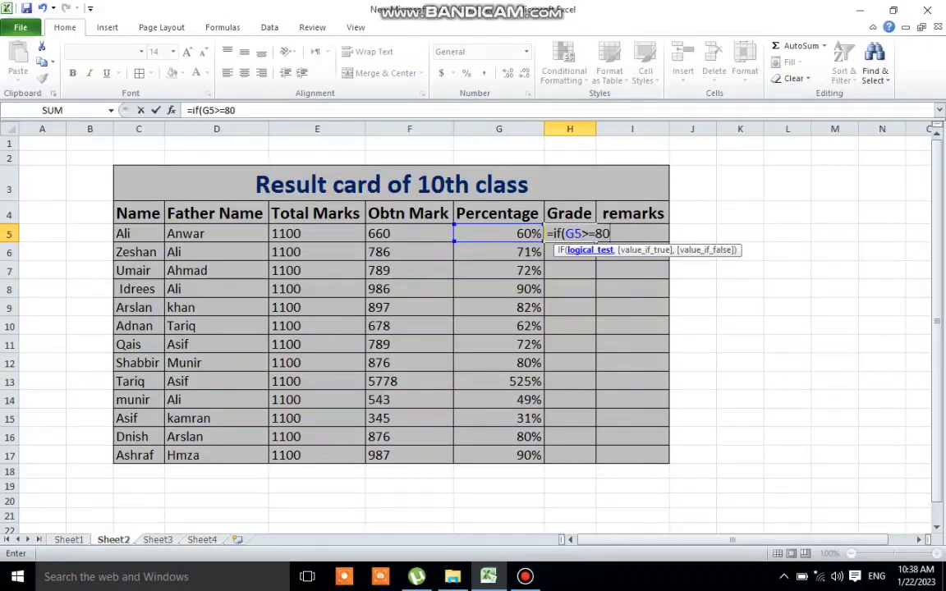
pyautogui.write('%')
pyautogui.write(',')
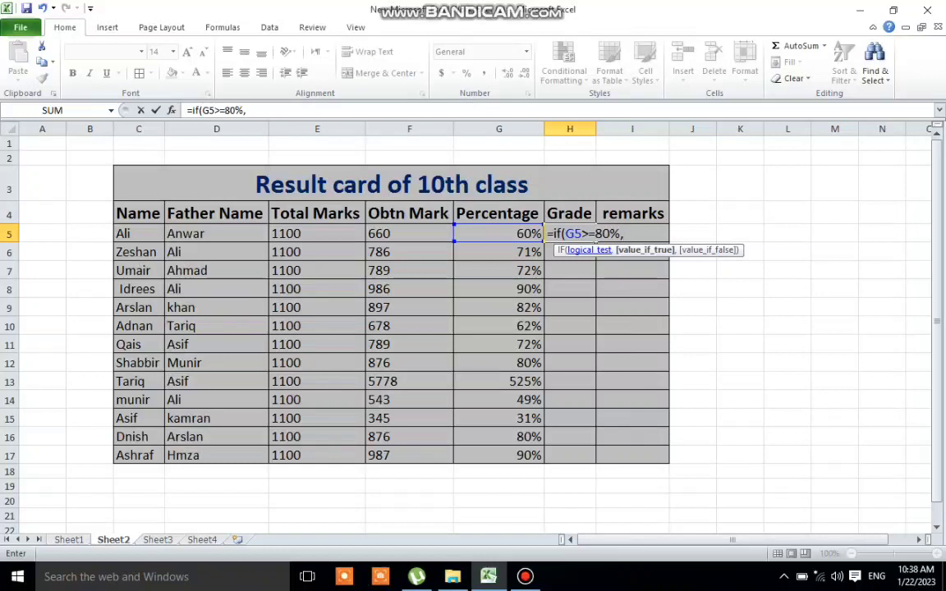
pyautogui.write('""')
pyautogui.press('Left')
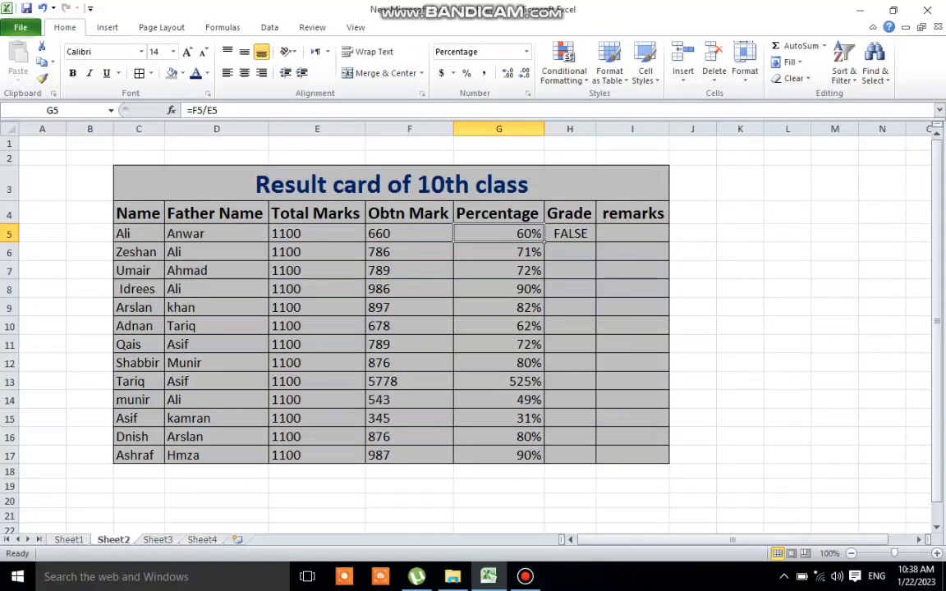
# Edit the IF formula in H5 to return "A" when true and open its false-value argument.
pyautogui.press('Right')
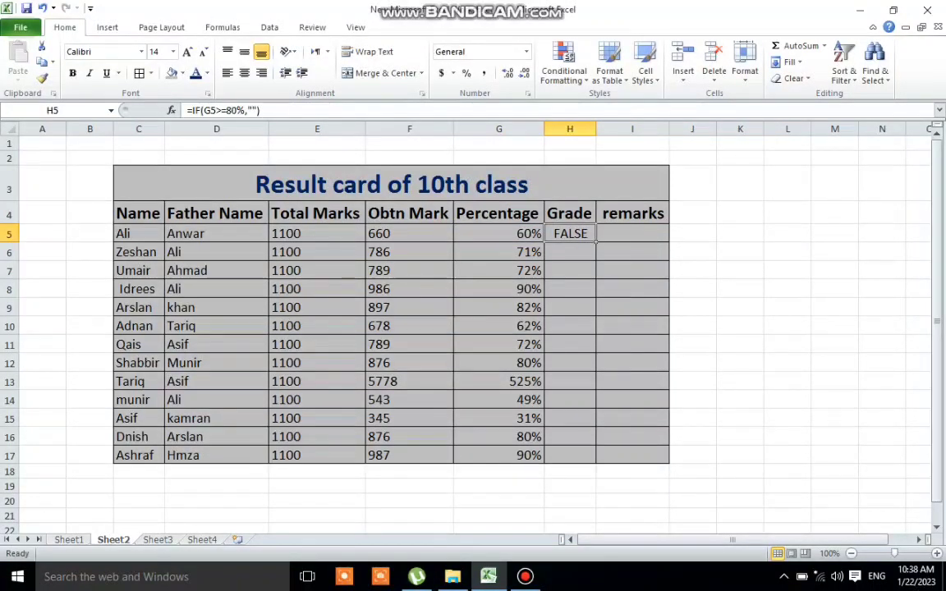
pyautogui.press('F2')
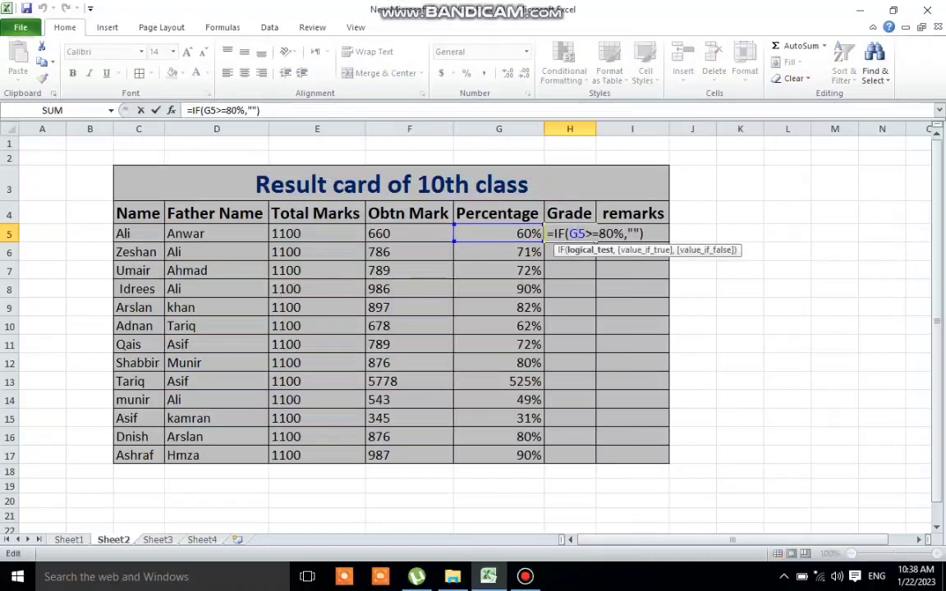
pyautogui.click(634, 234)
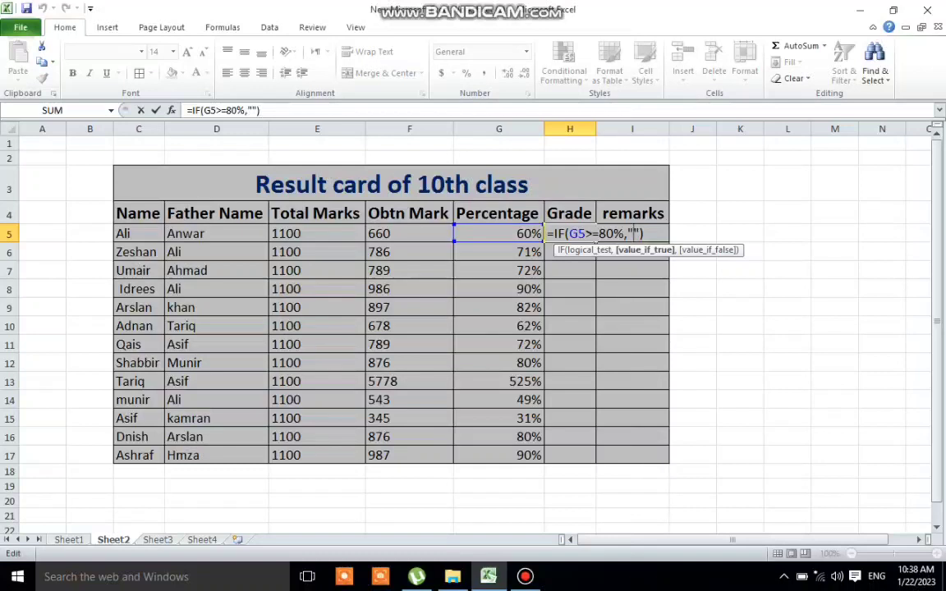
pyautogui.write('A')
pyautogui.press('Right')
pyautogui.press('Right')
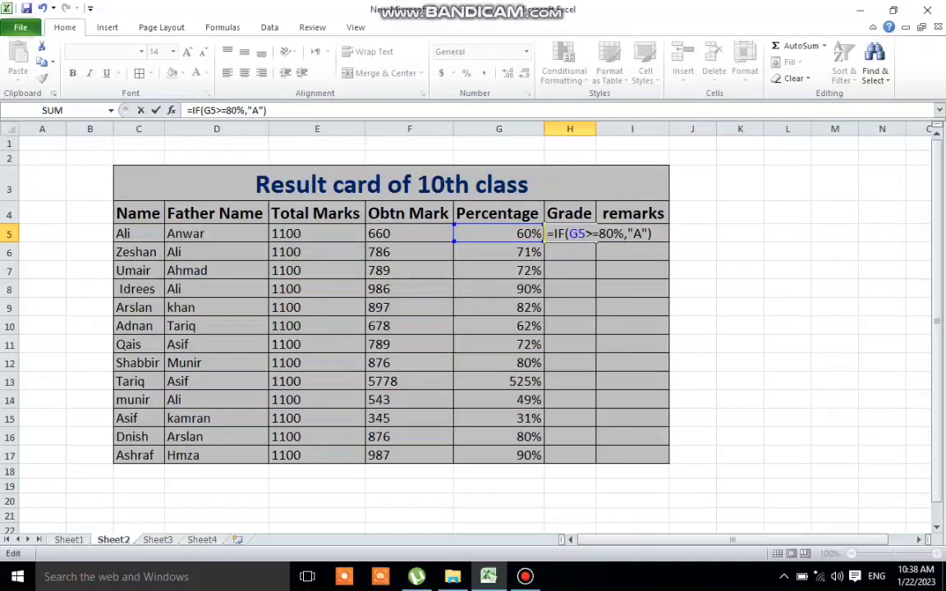
pyautogui.press('BackSpace')
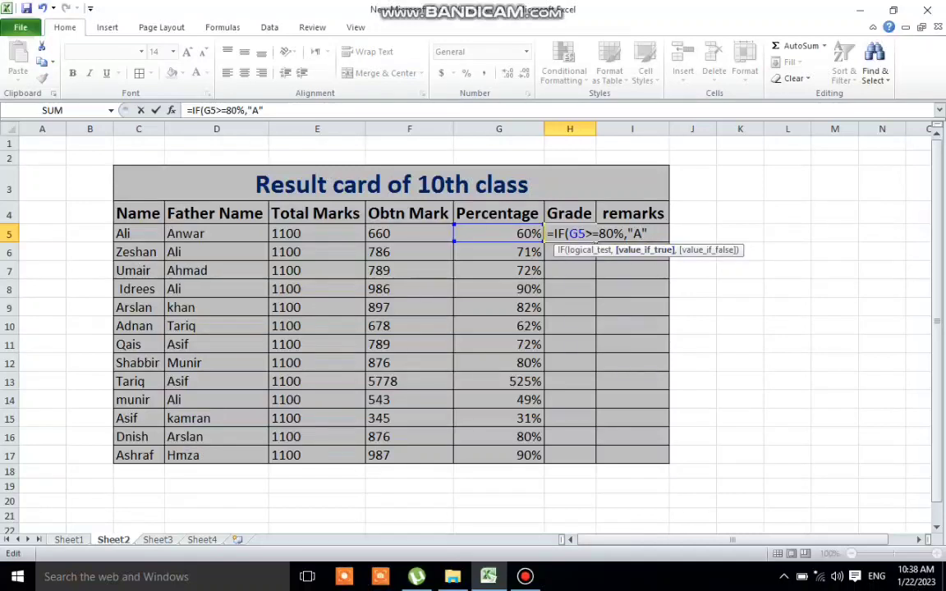
pyautogui.write(',')
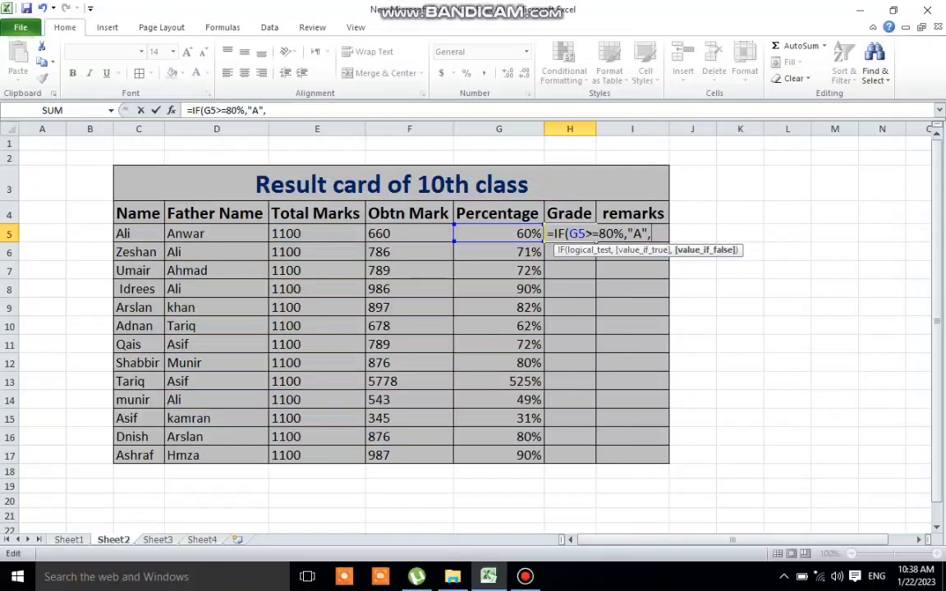
# Nest a second IF in the H5 formula that returns "B" when G5>=70%.
pyautogui.write('i')
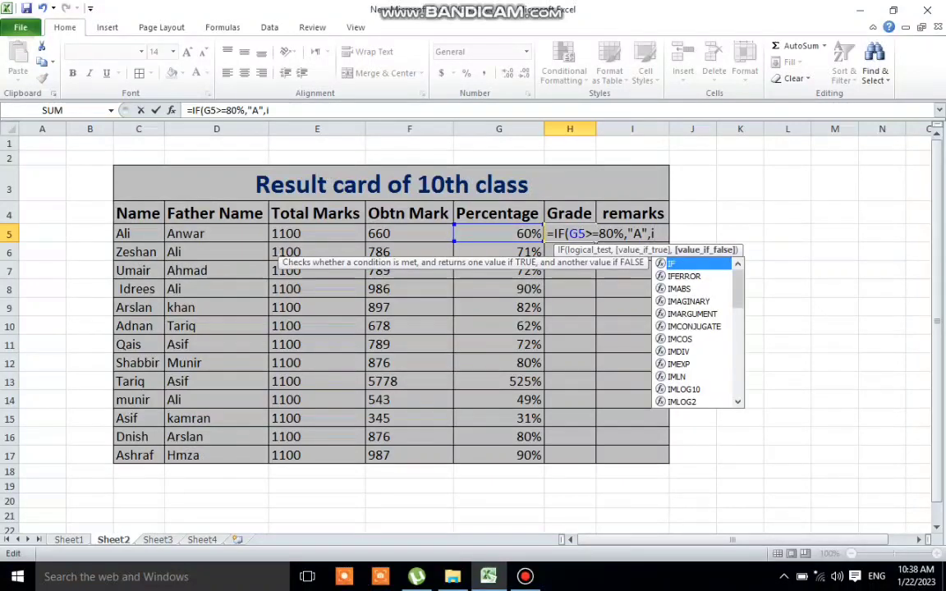
pyautogui.write('f')
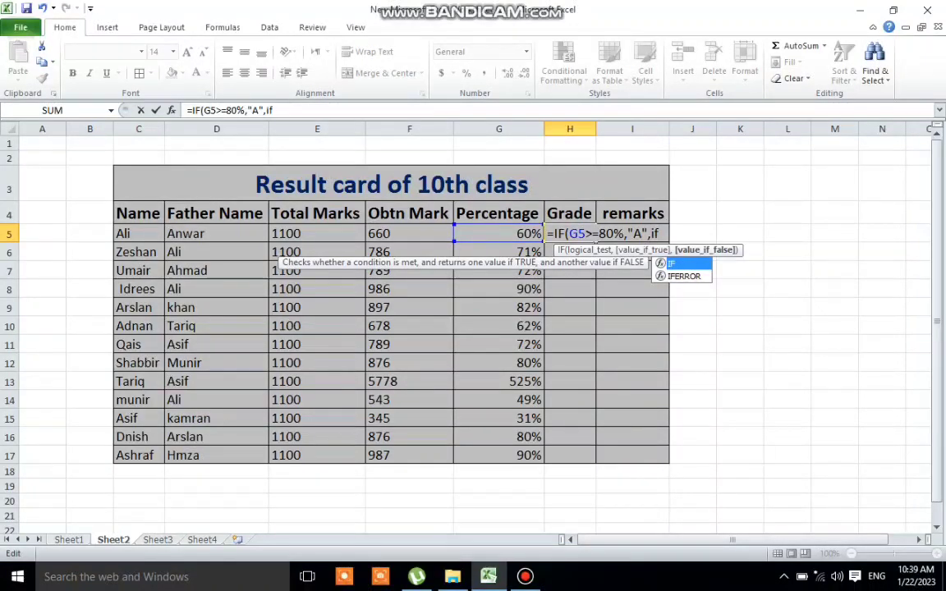
pyautogui.write('(')
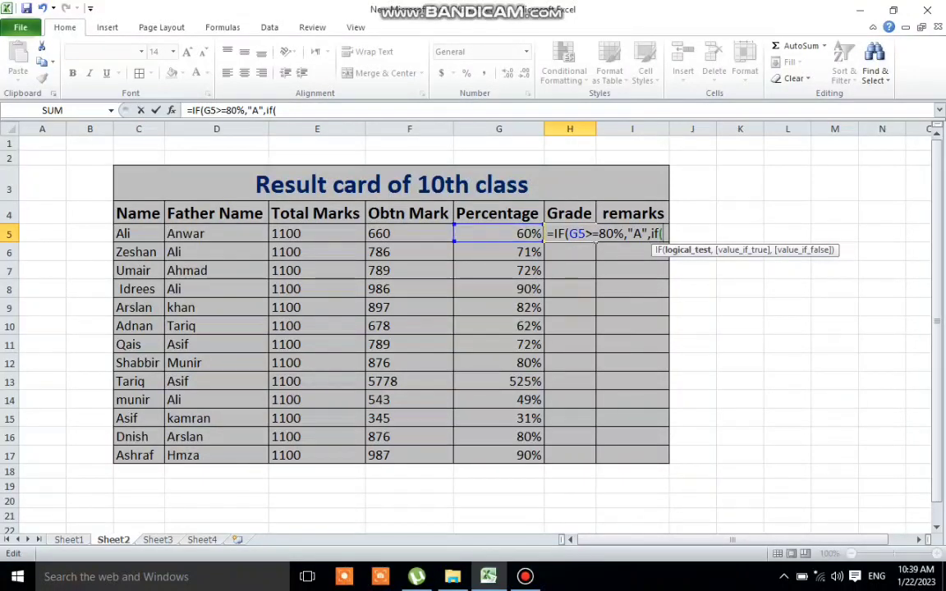
pyautogui.click(456, 230)
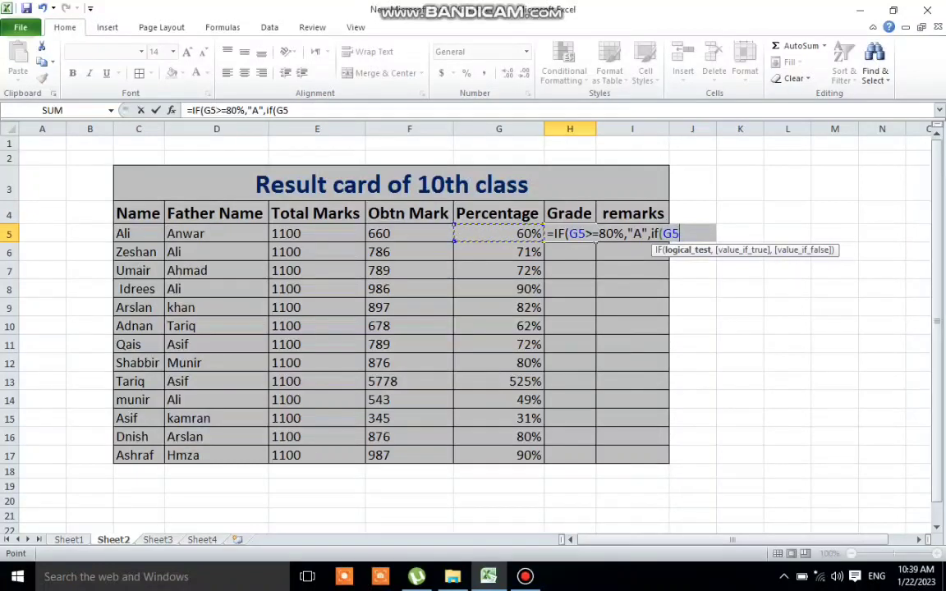
pyautogui.write('>+')
pyautogui.press('BackSpace')
pyautogui.write('=')
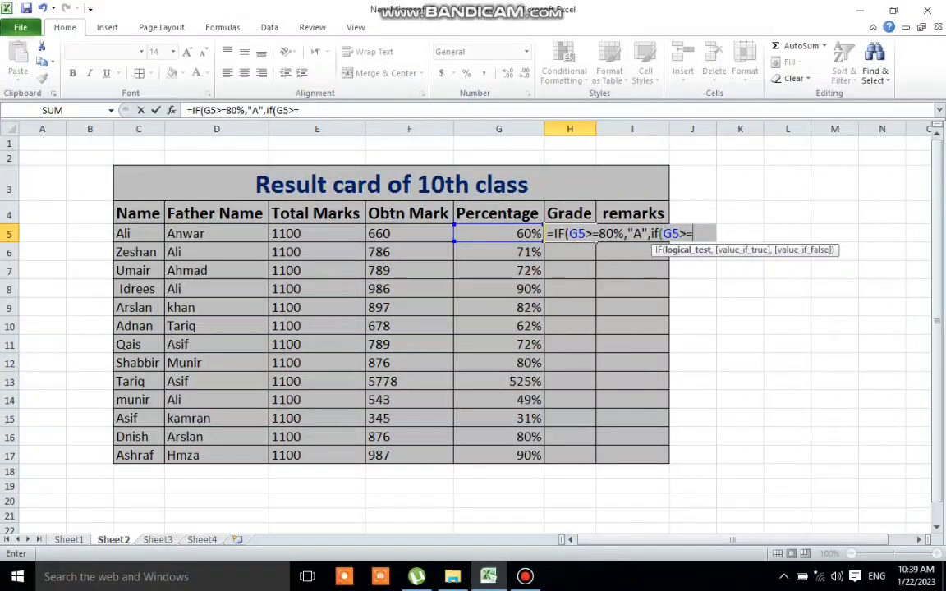
pyautogui.write('70%')
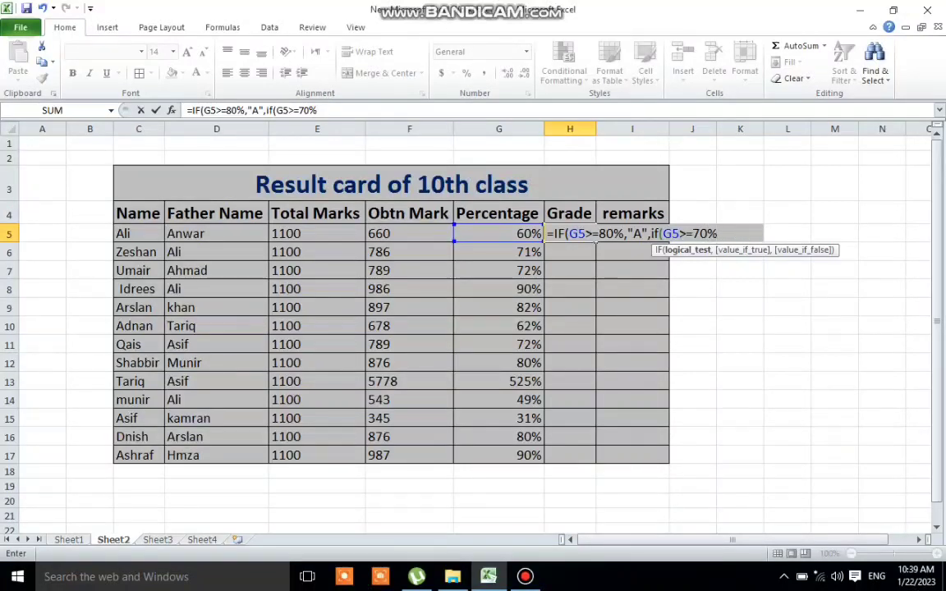
pyautogui.write(',')
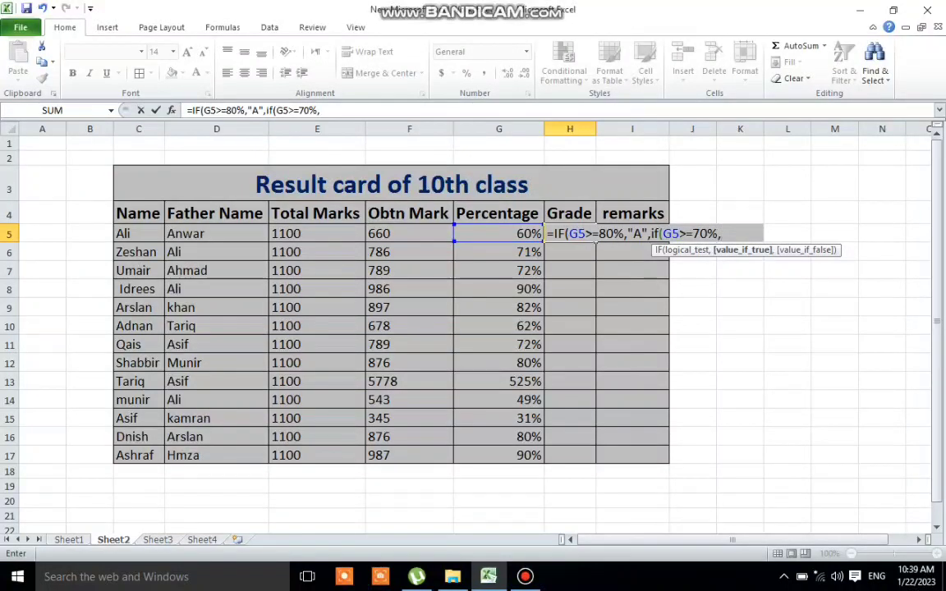
pyautogui.write('"B",')
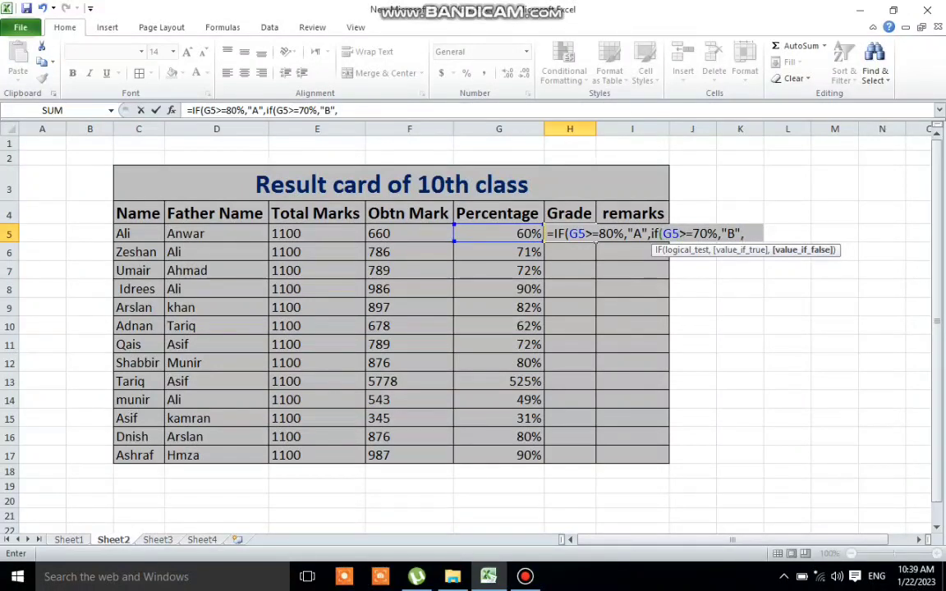
# Nest a third IF in the H5 formula testing G5>=60, with "C" as its true value.
pyautogui.write('if')
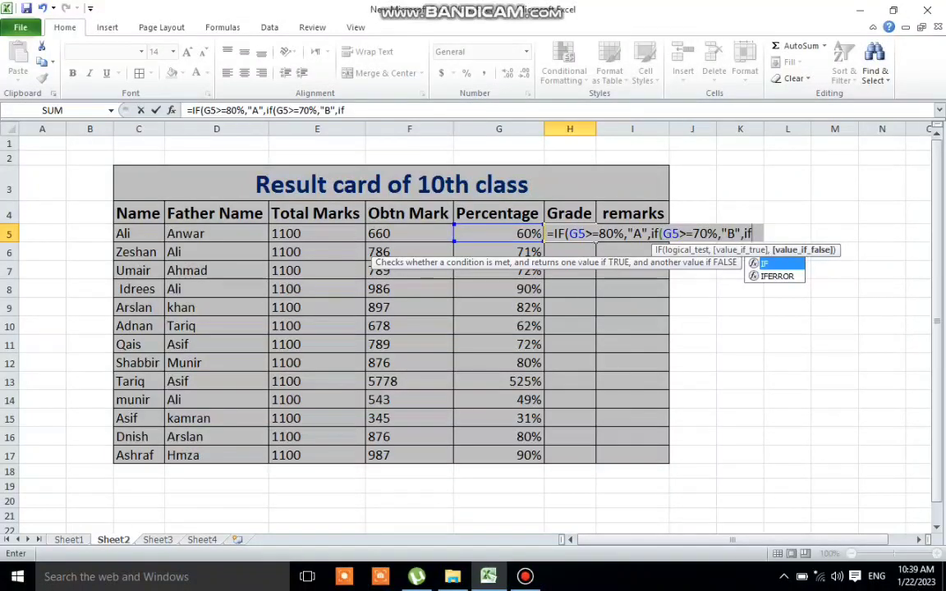
pyautogui.write('(')
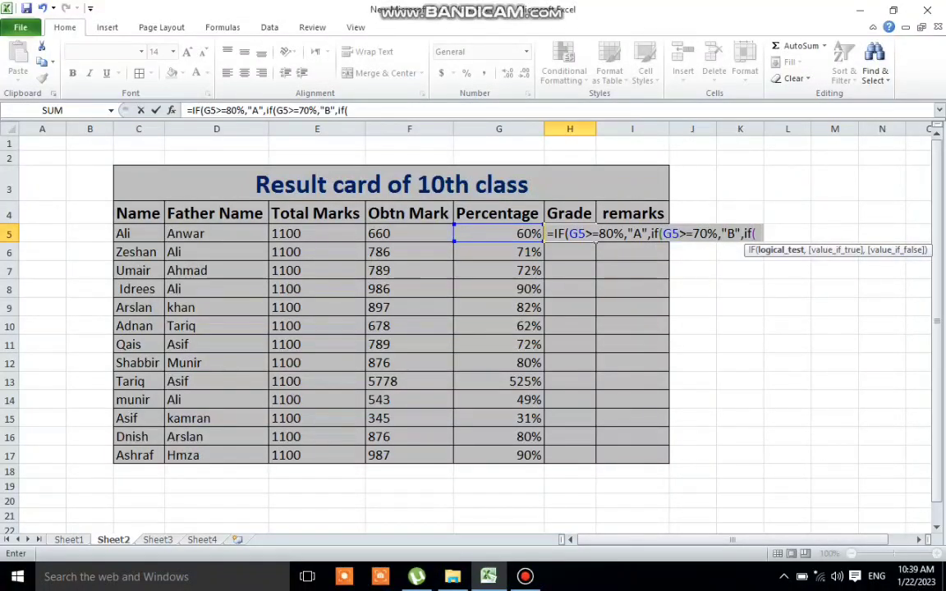
pyautogui.press('Left')
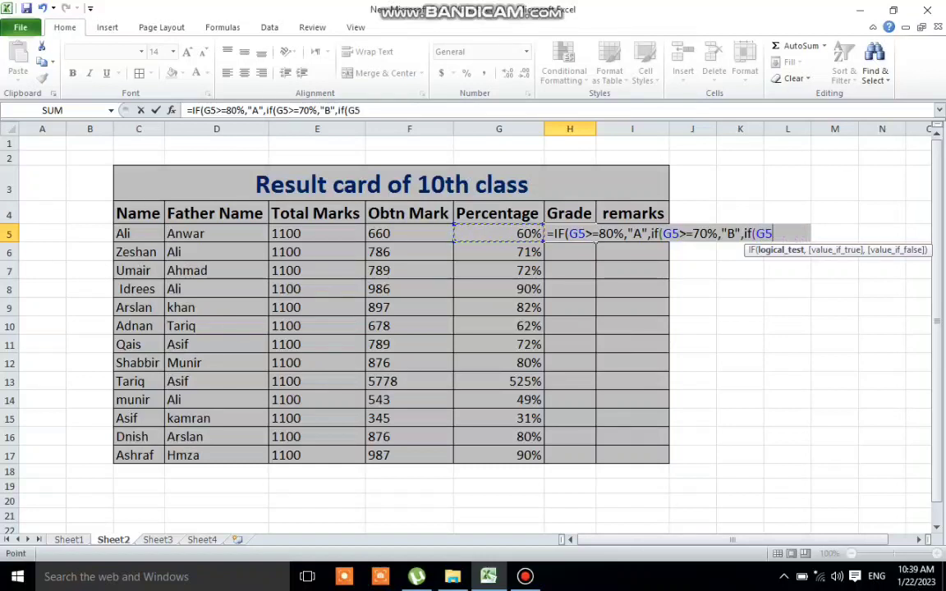
pyautogui.write('>=60')
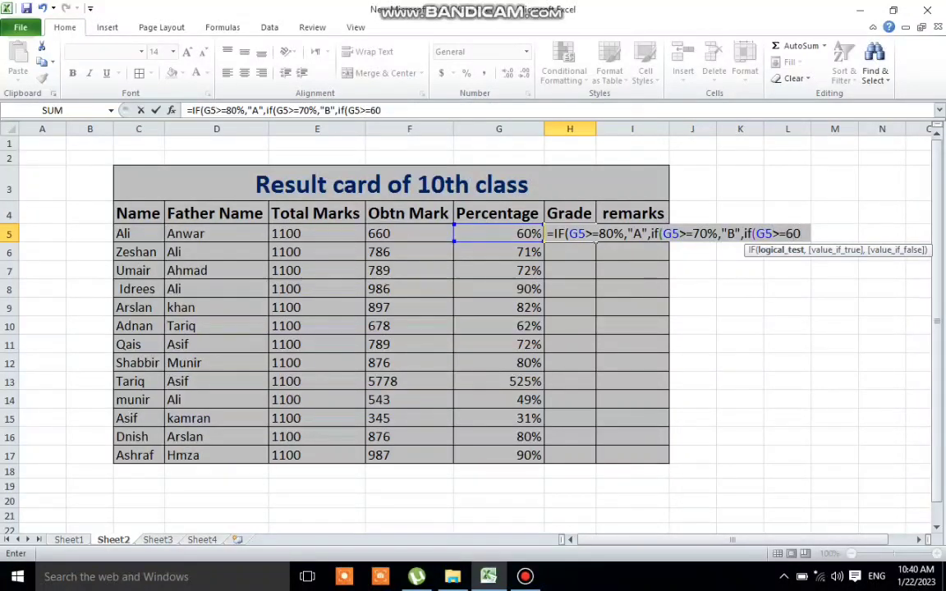
pyautogui.write(',')
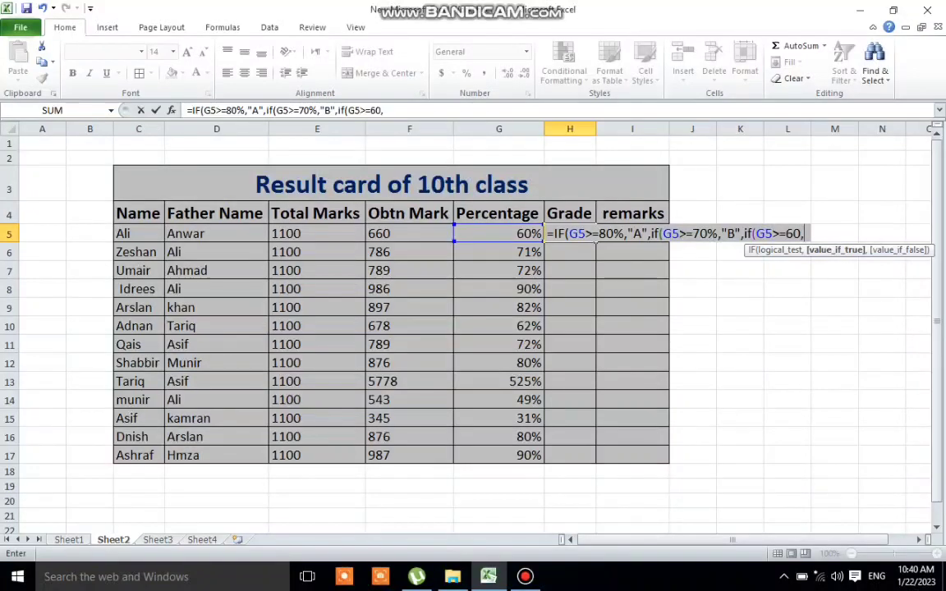
pyautogui.write('"')
pyautogui.write('C"')
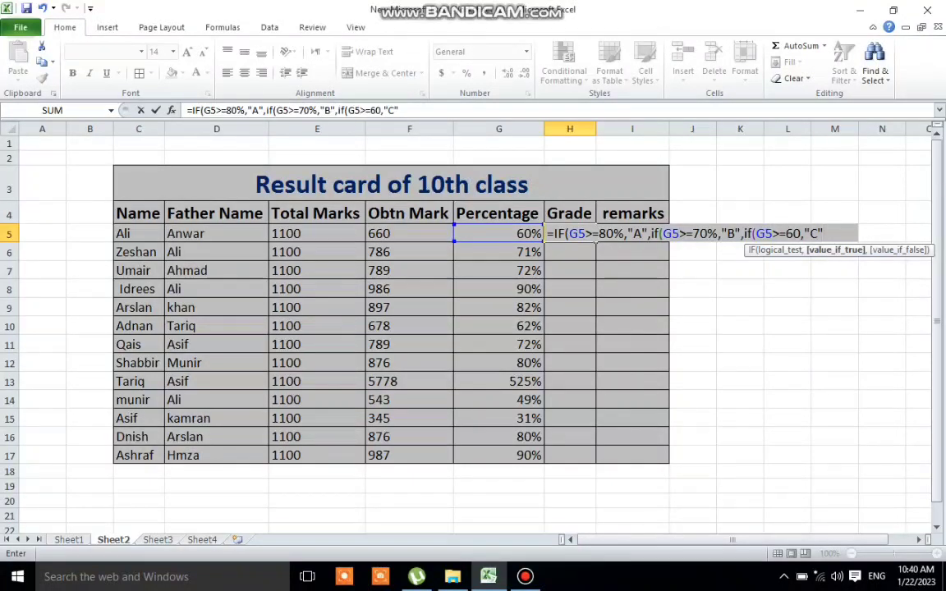
pyautogui.write(',')
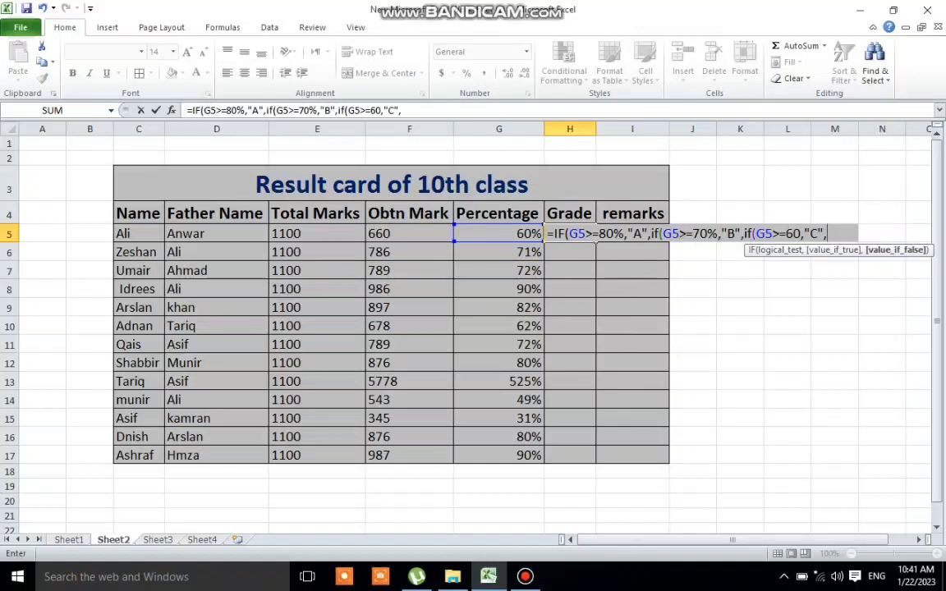
# Nest a fourth IF testing G5>=50 with "D" as true value and an empty false value, and enter the completed formula in H5.
pyautogui.write('if')
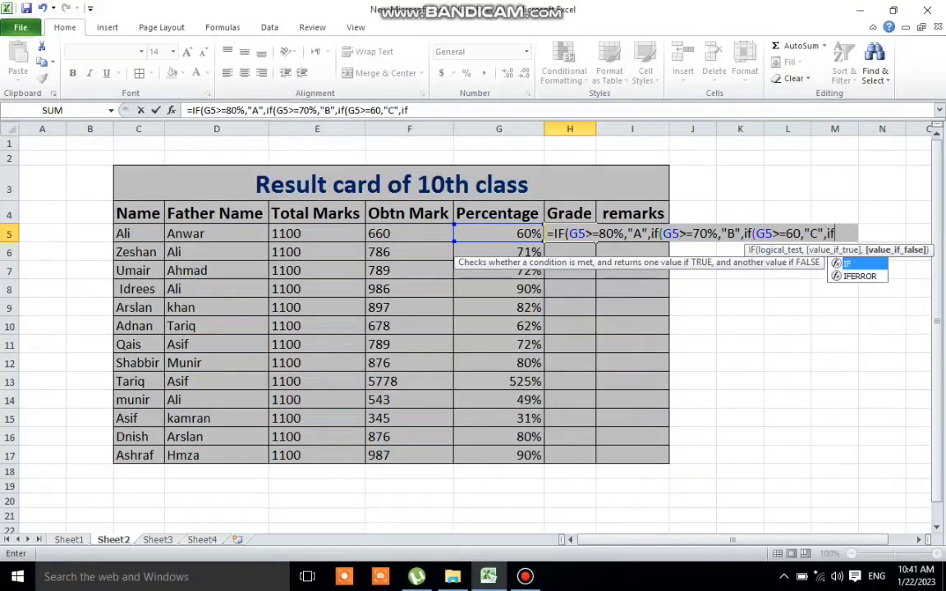
pyautogui.write('(')
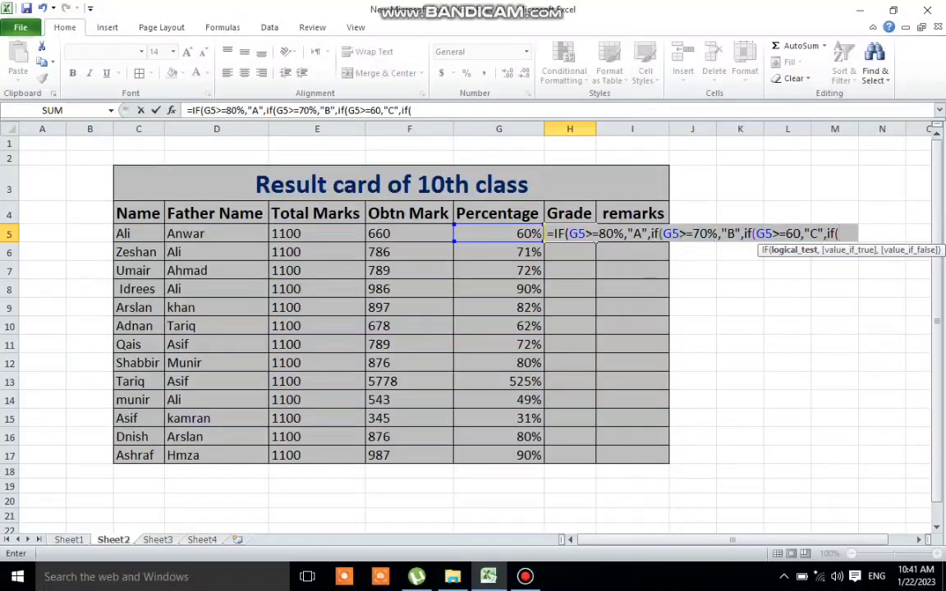
pyautogui.press('Left')
pyautogui.write('>=')
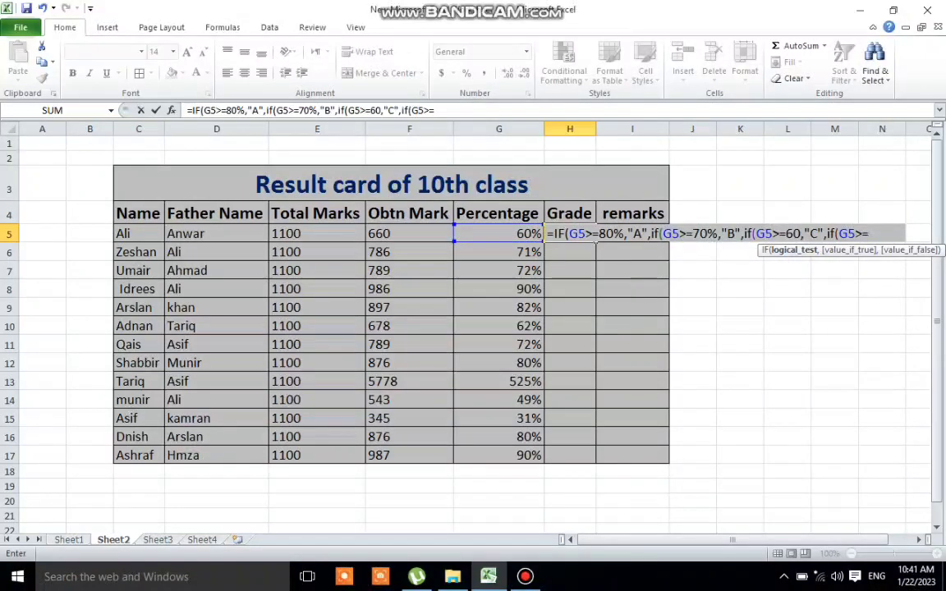
pyautogui.write('50,')
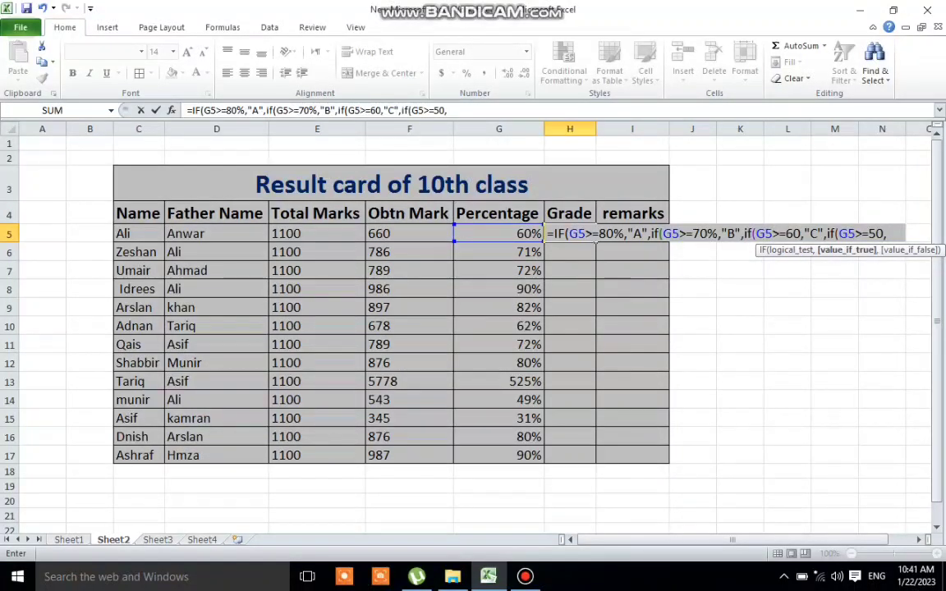
pyautogui.write('"D"')
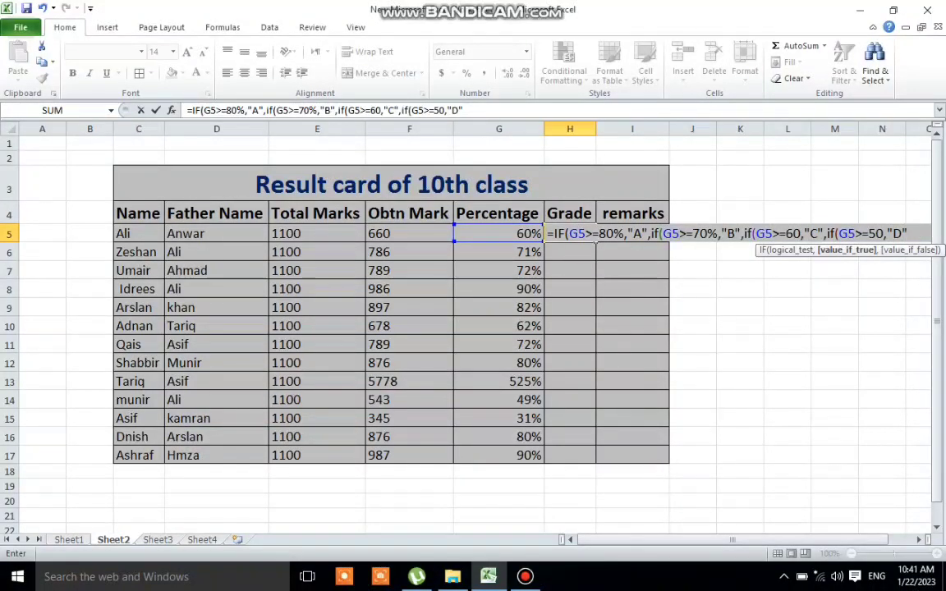
pyautogui.write(',')
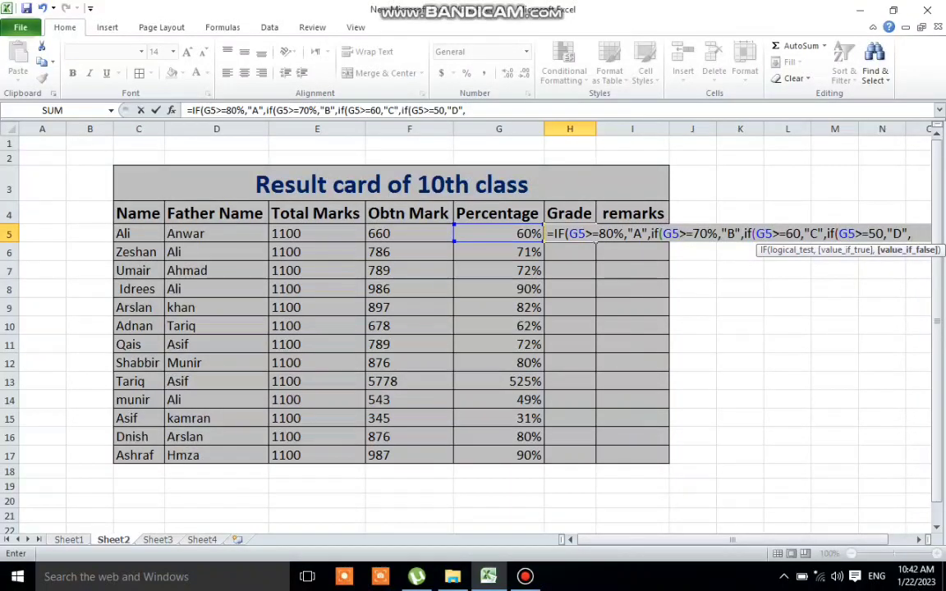
pyautogui.write(')))')
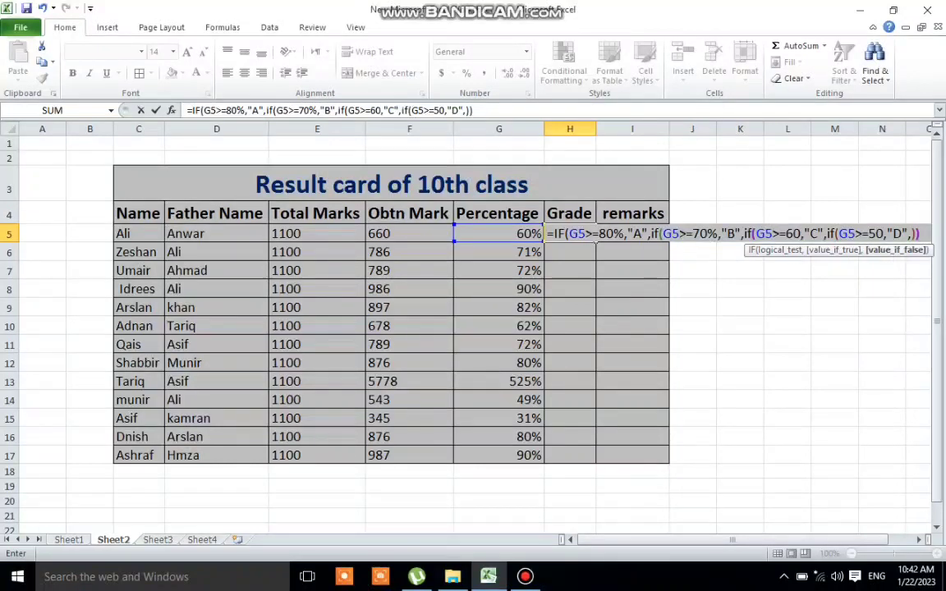
pyautogui.write(')')
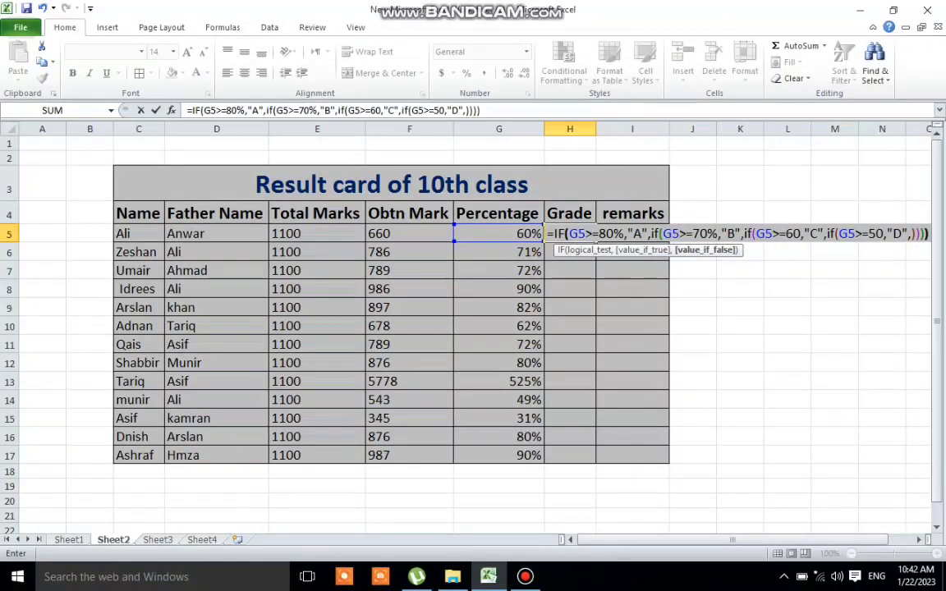
pyautogui.press('Return')
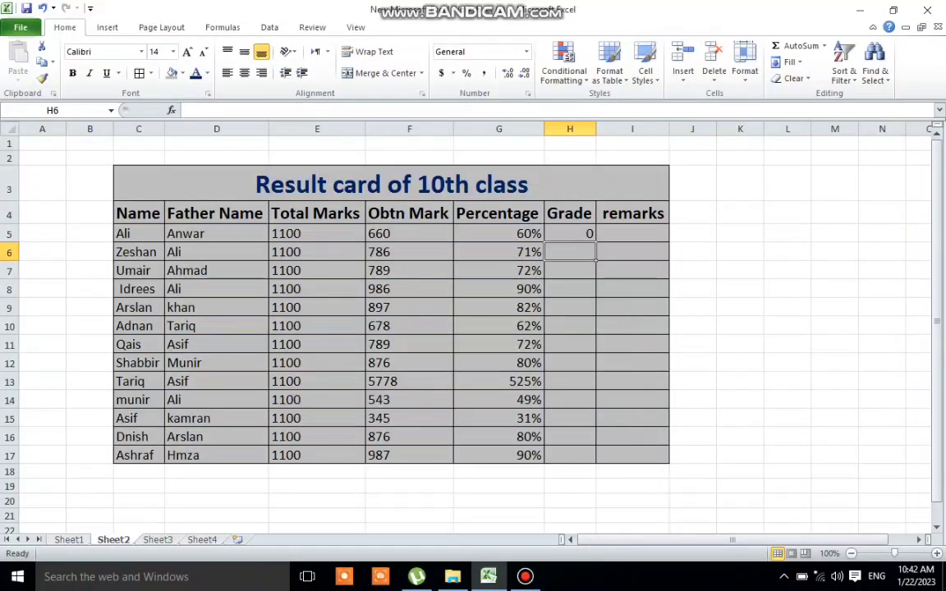
# Fill the nested IF formula from H5 down the Grade column through H17.
pyautogui.click(570, 234)
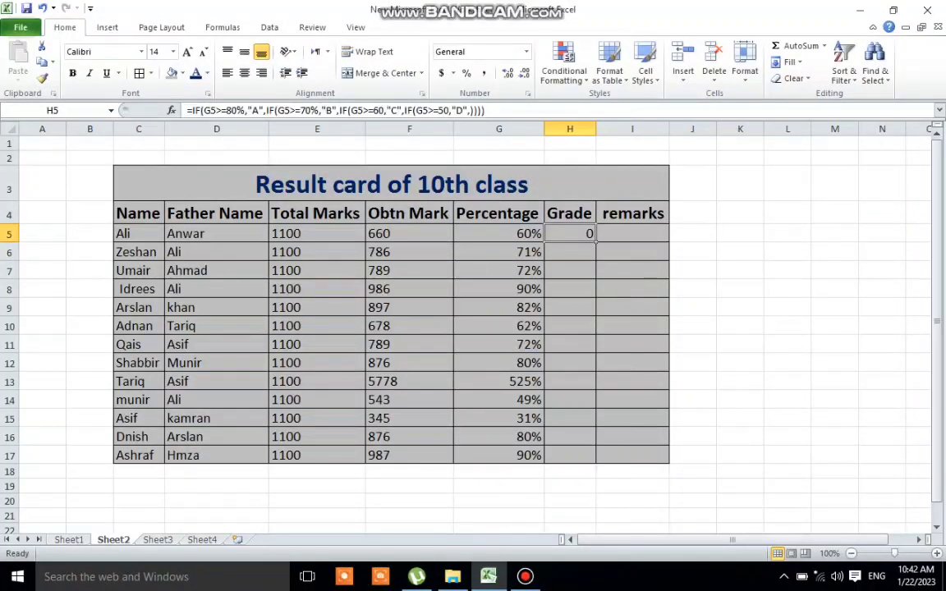
pyautogui.moveTo(595, 239); pyautogui.dragTo(596, 318)
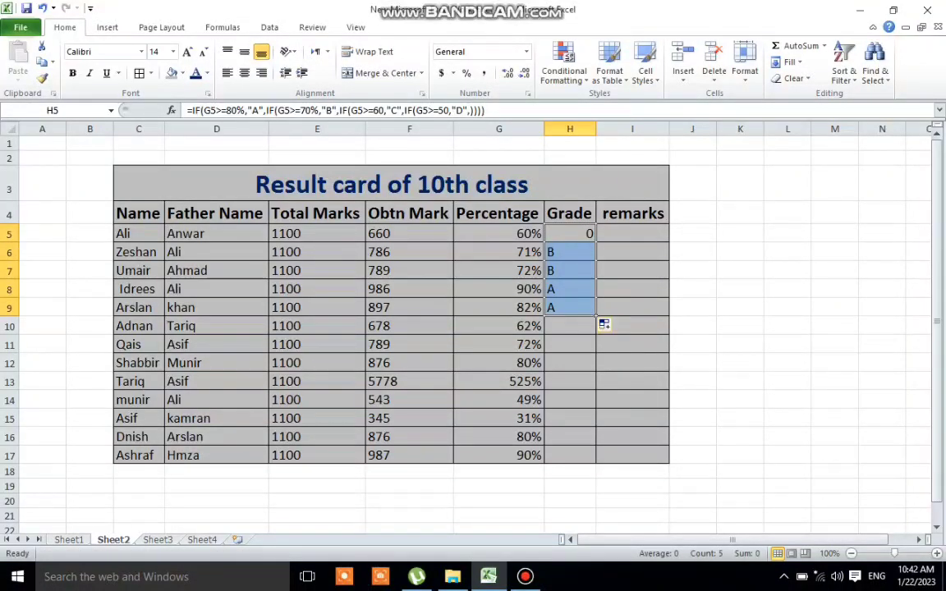
pyautogui.moveTo(597, 317); pyautogui.dragTo(596, 462)
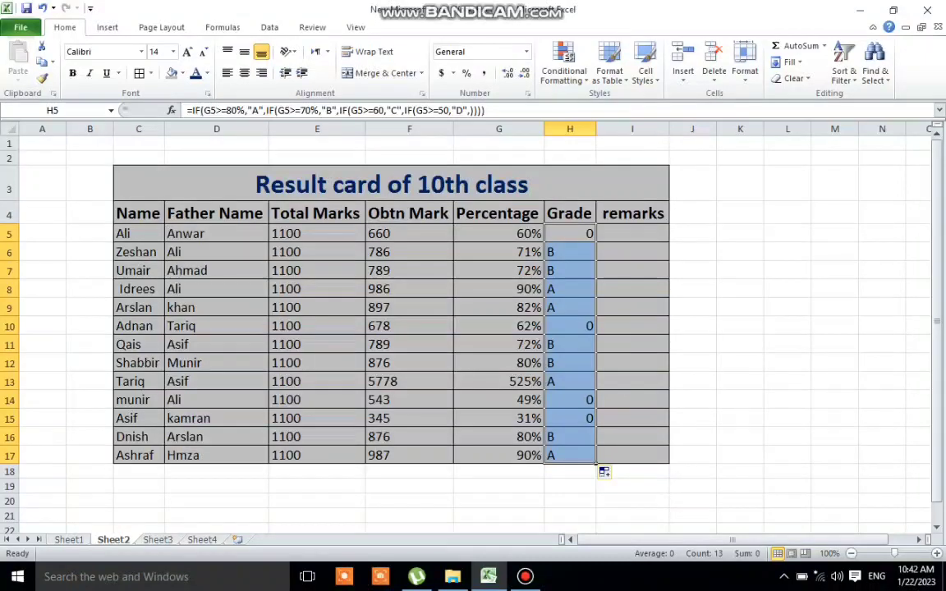
# Correct the H5 grade formula so the C and D thresholds read 60% and 50%, and enter it.
pyautogui.doubleClick(570, 234)
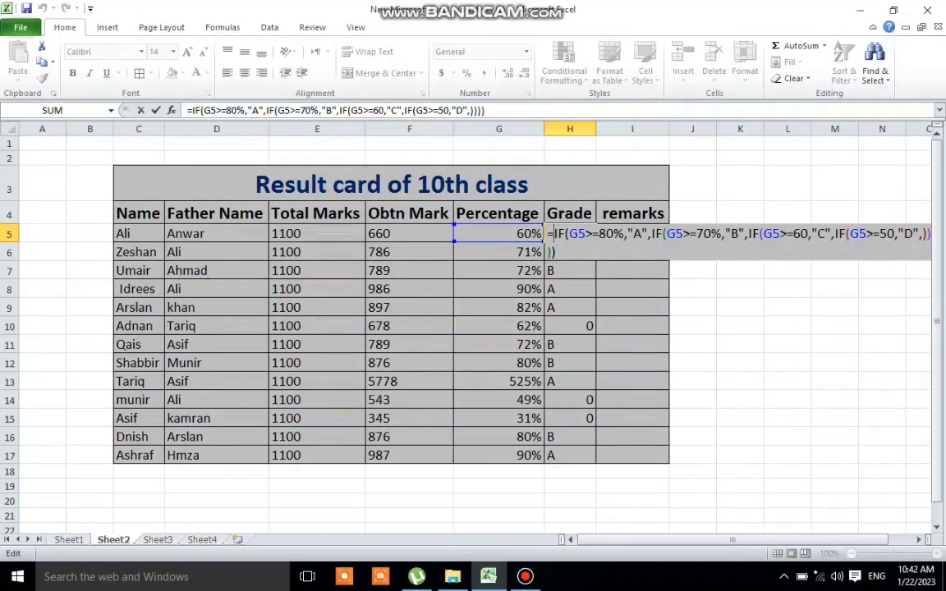
pyautogui.click(810, 234)
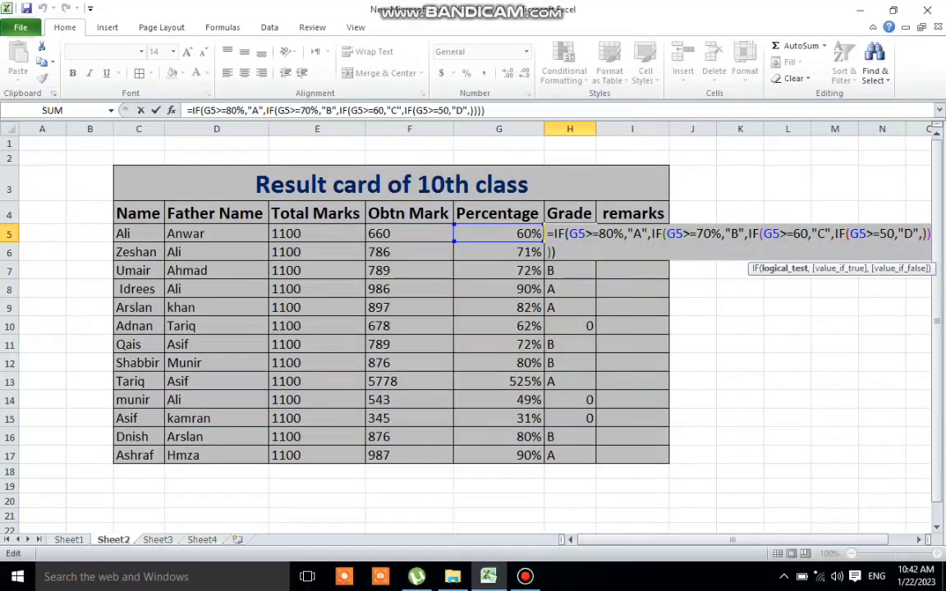
pyautogui.write('%')
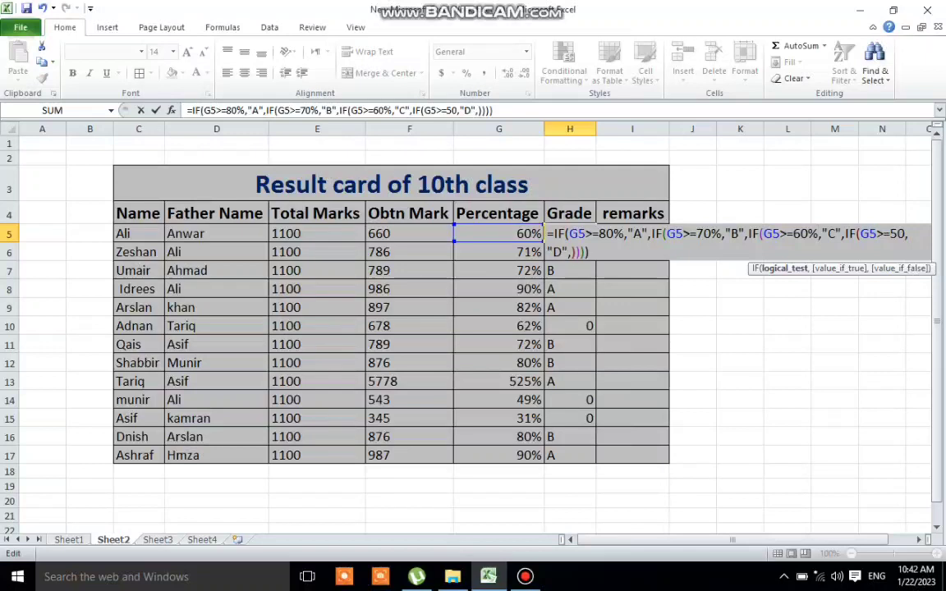
pyautogui.click(906, 234)
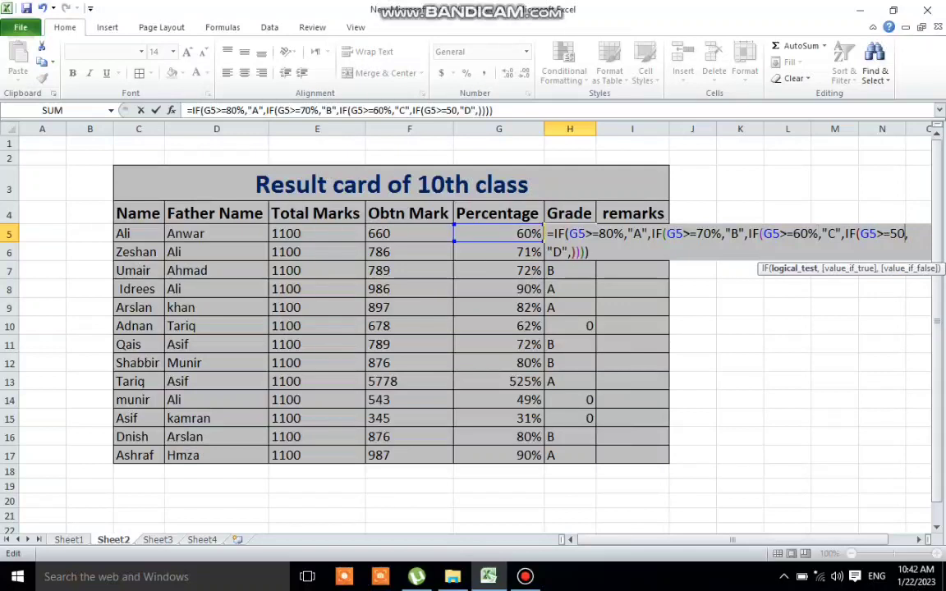
pyautogui.write('%')
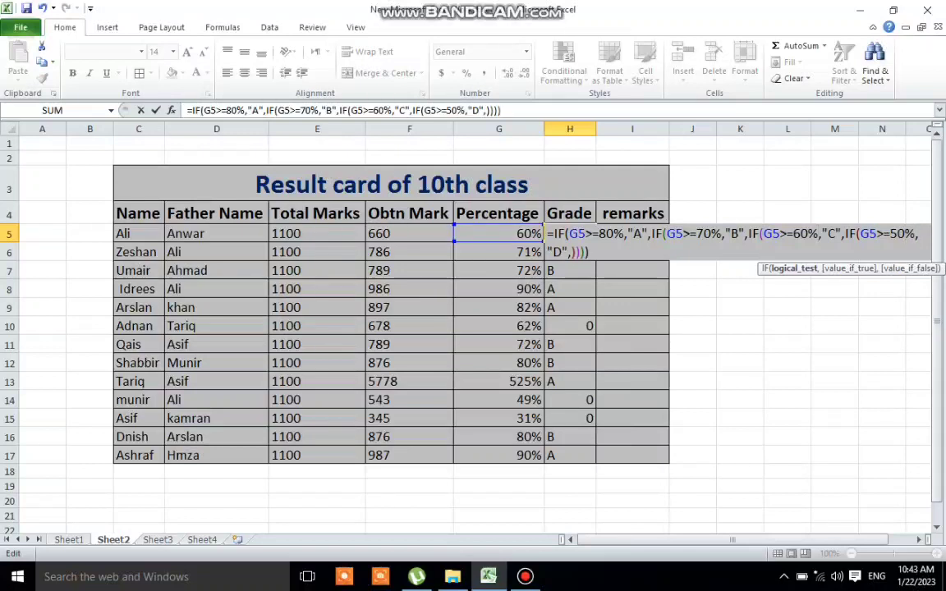
pyautogui.click(591, 252)
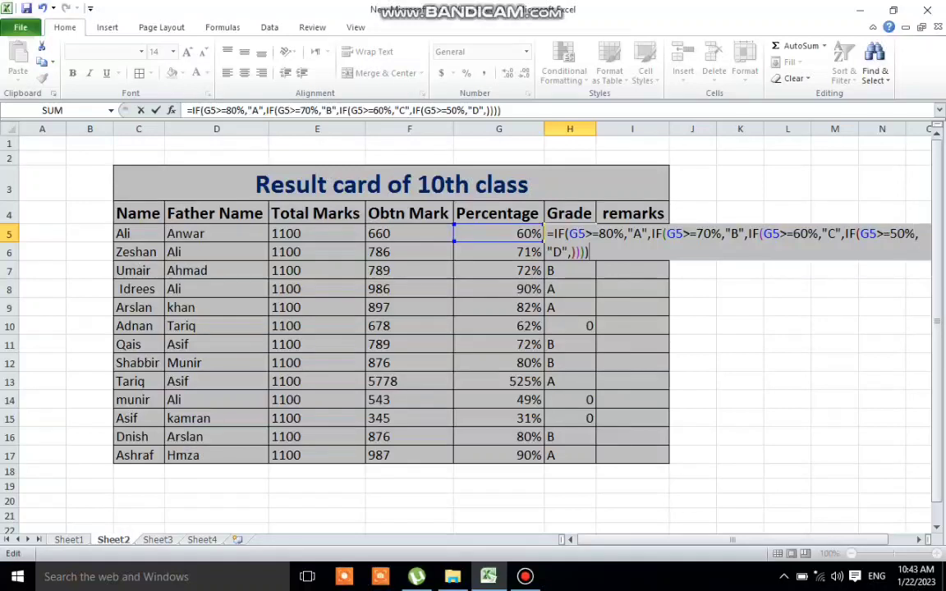
pyautogui.press('Return')
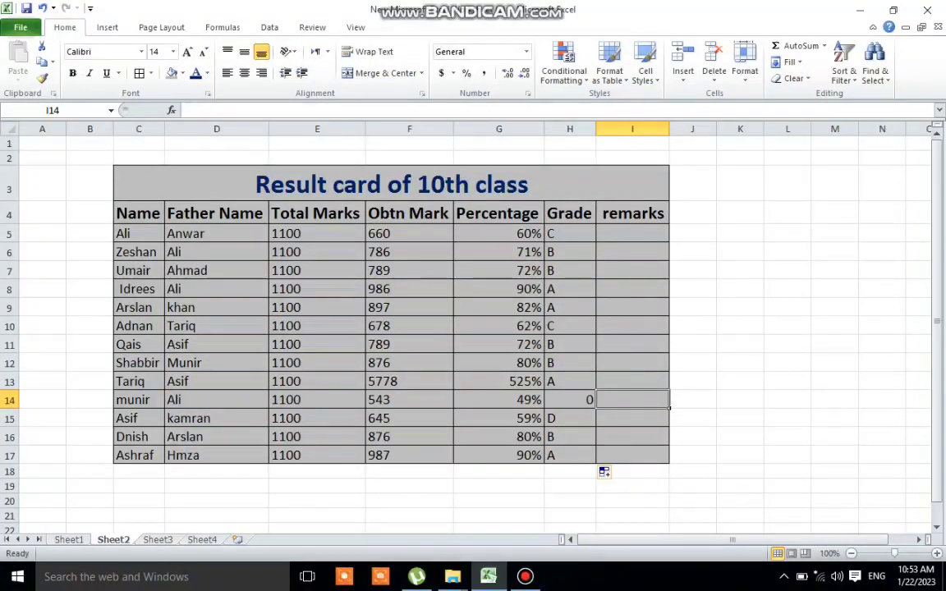
# Change the D threshold in the H14 grade formula to 40% and enter it.
pyautogui.click(570, 400)
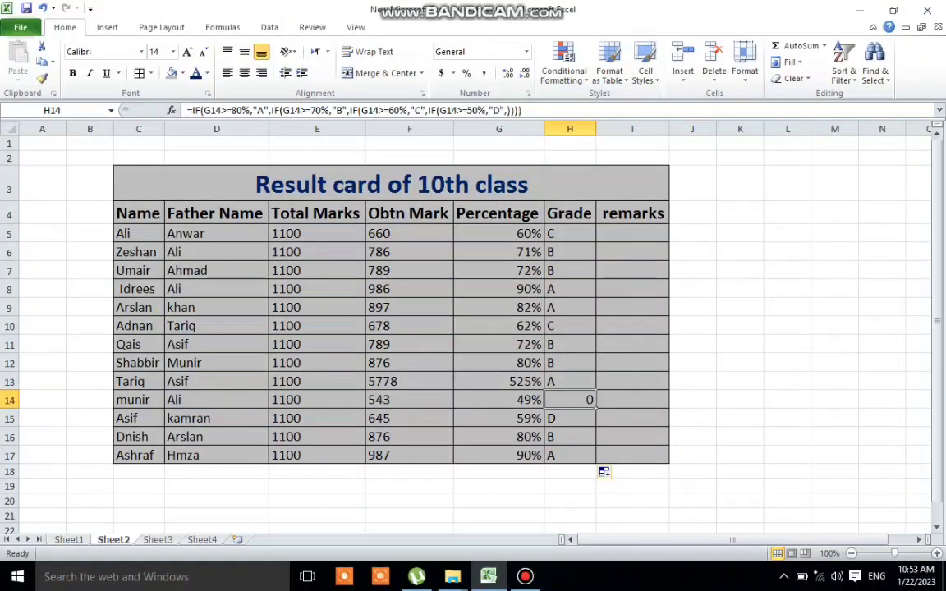
pyautogui.doubleClick(570, 401)
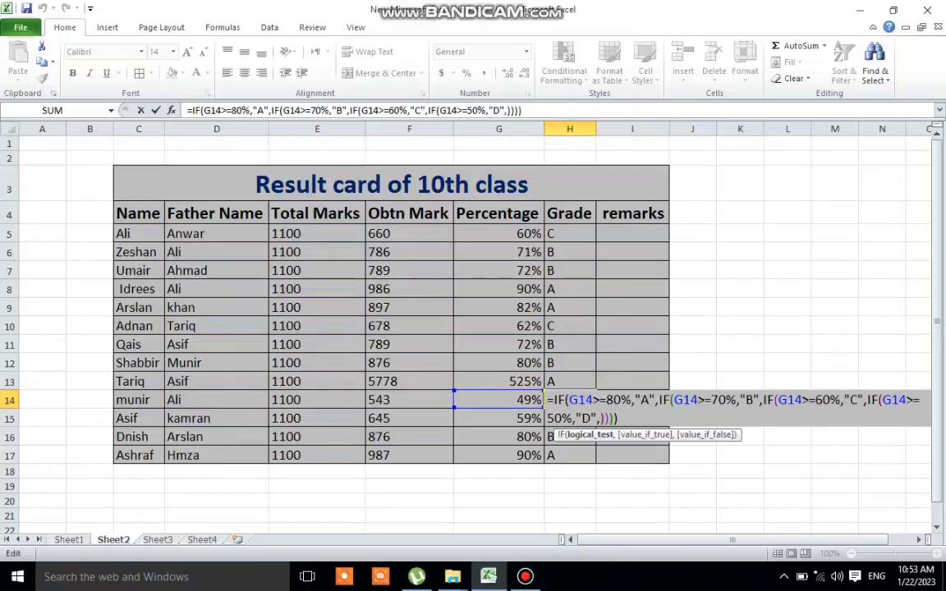
pyautogui.click(564, 419)
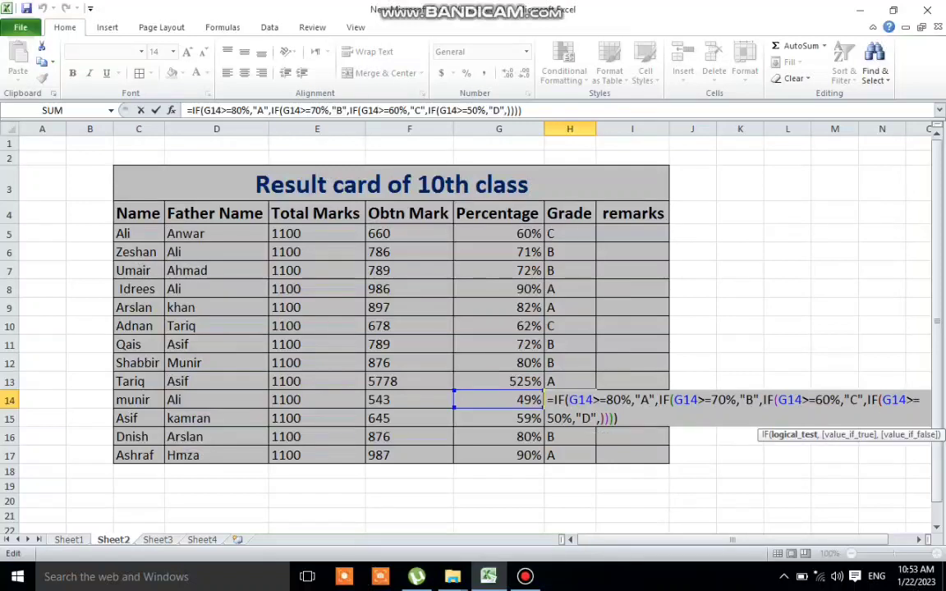
pyautogui.press('BackSpace')
pyautogui.press('BackSpace')
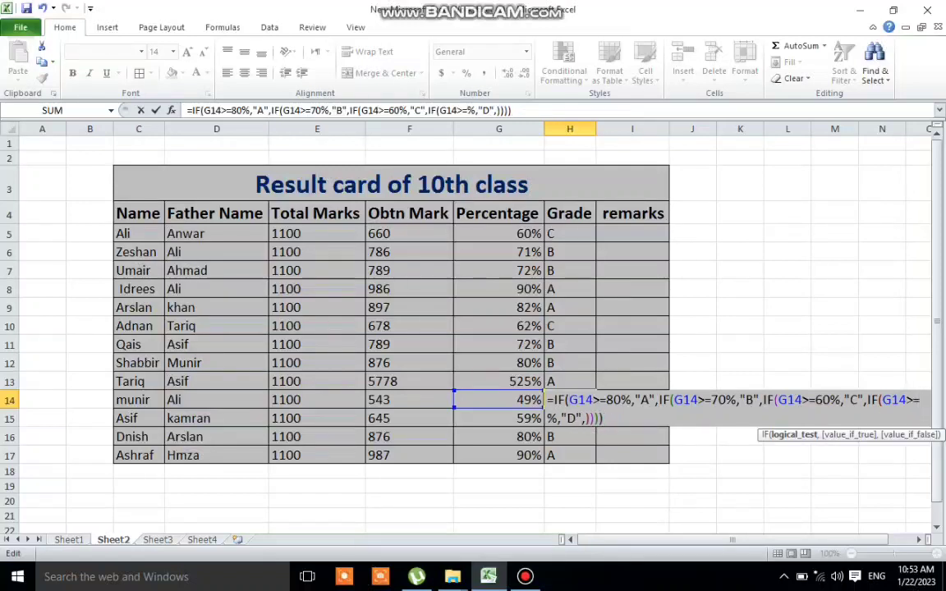
pyautogui.write('40')
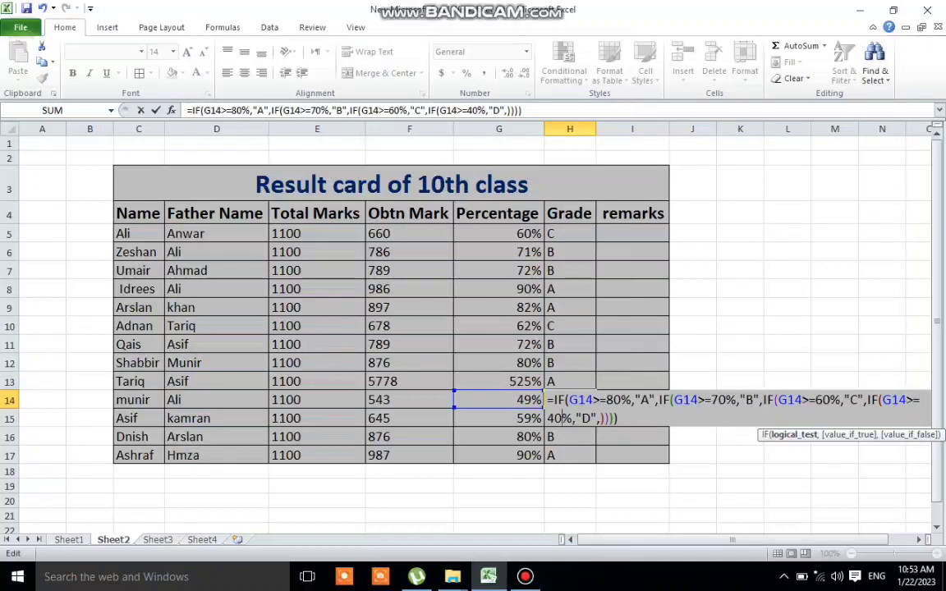
pyautogui.press('Return')
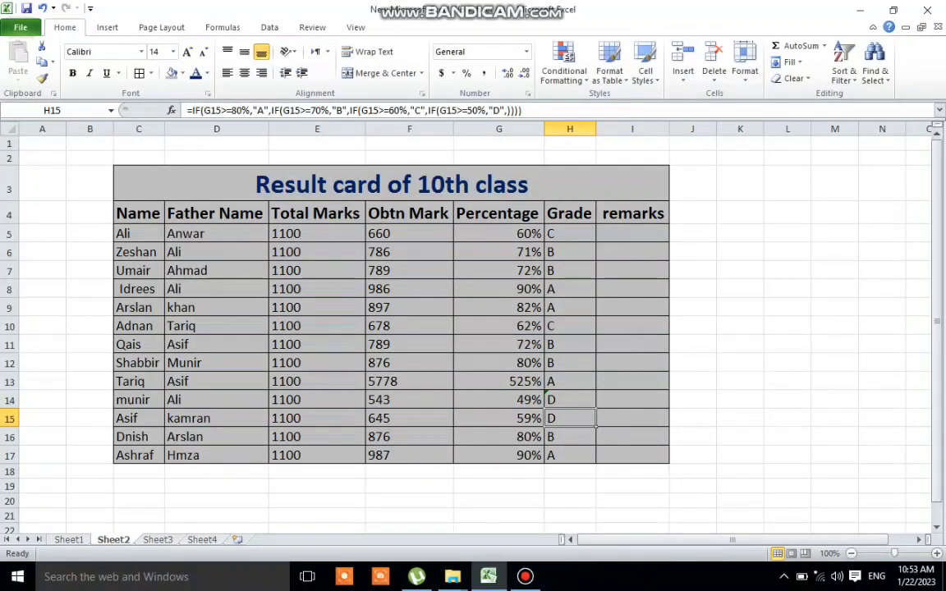
# Fill the grade formula from H14 down through H17.
pyautogui.press('Up')
pyautogui.moveTo(596, 408); pyautogui.dragTo(597, 463)
pyautogui.click(570, 345)
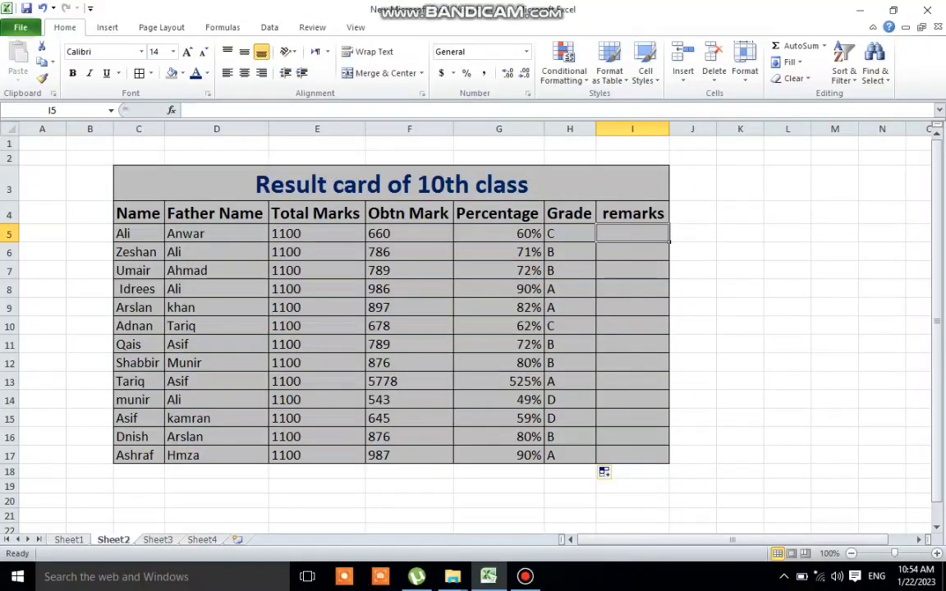
# Start an IF formula with a nested OR in remarks cell I5, using H5="A" as the first condition.
pyautogui.doubleClick(632, 234)
pyautogui.write('=')
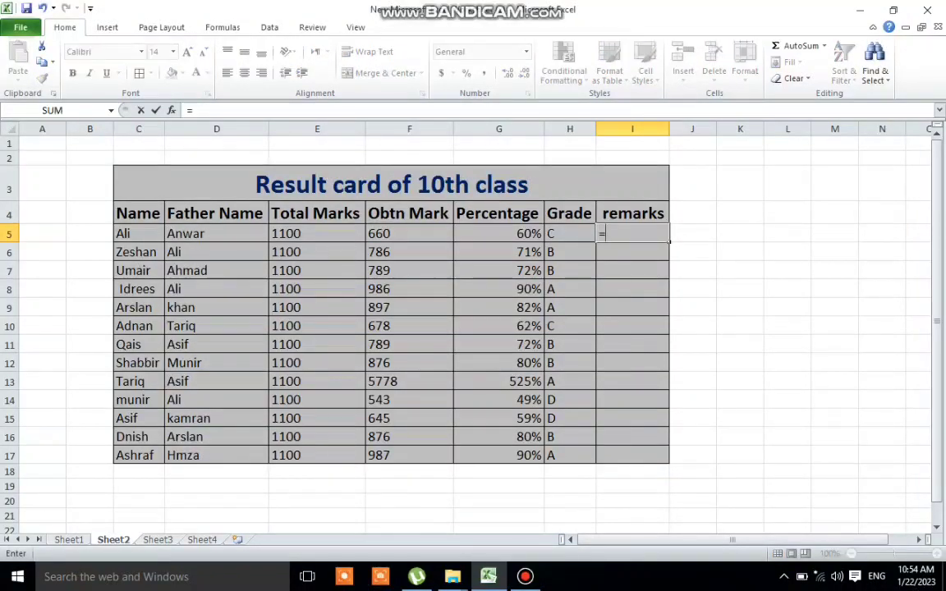
pyautogui.write('if')
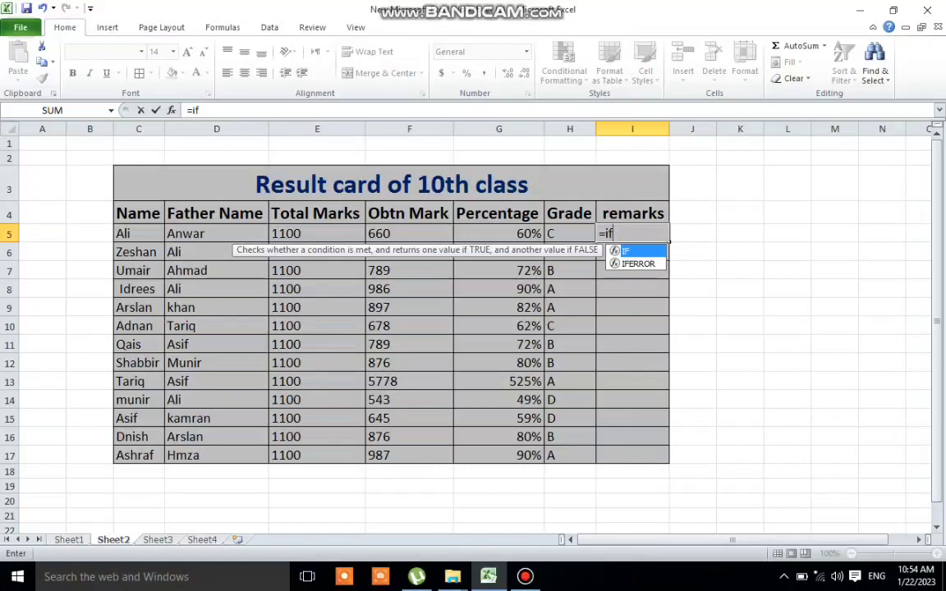
pyautogui.write('(')
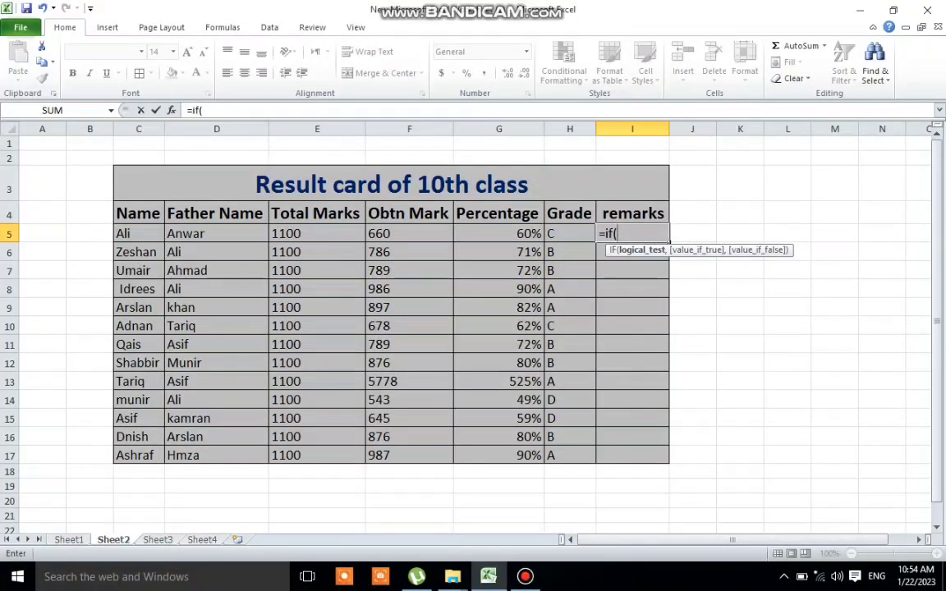
pyautogui.write('or')
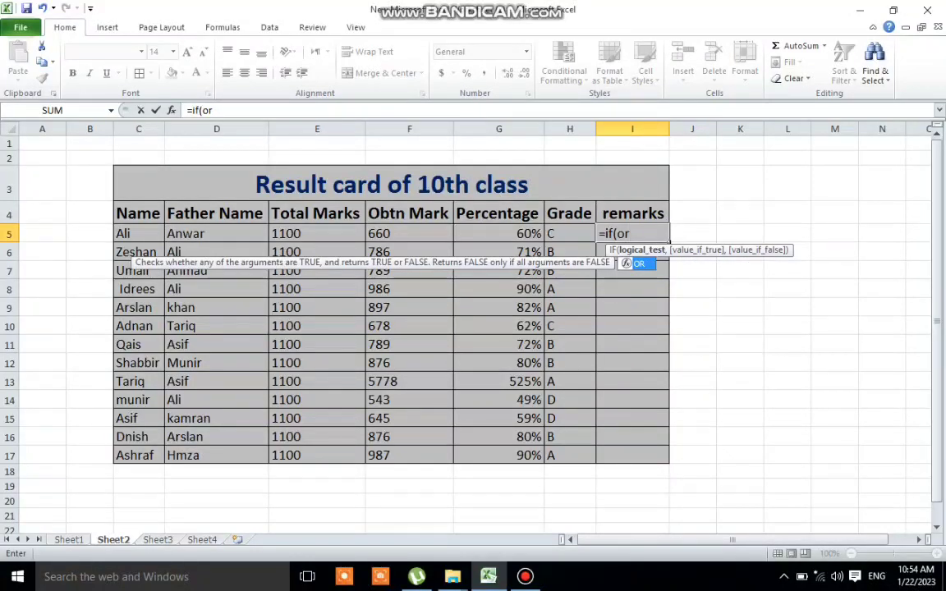
pyautogui.write('(')
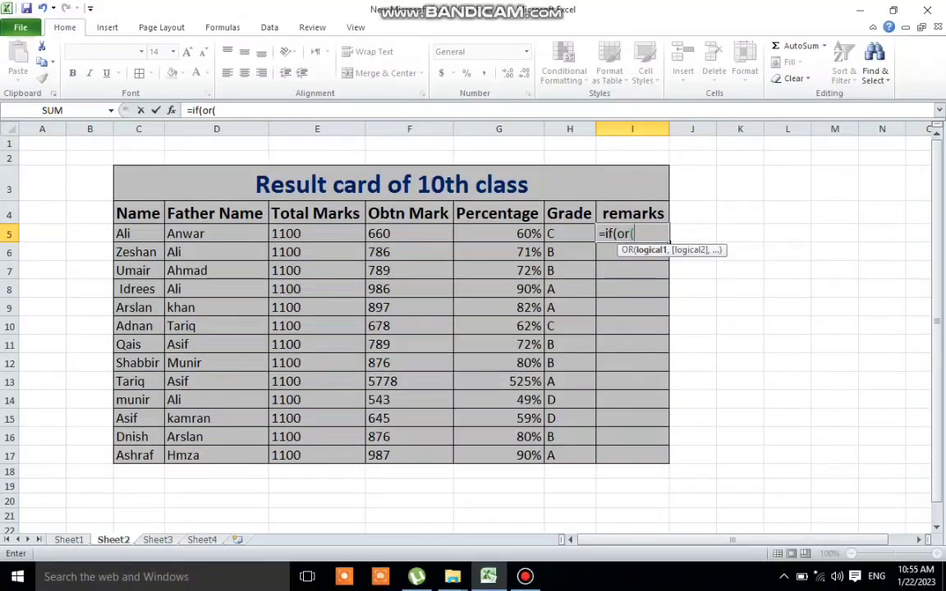
pyautogui.press('Left')
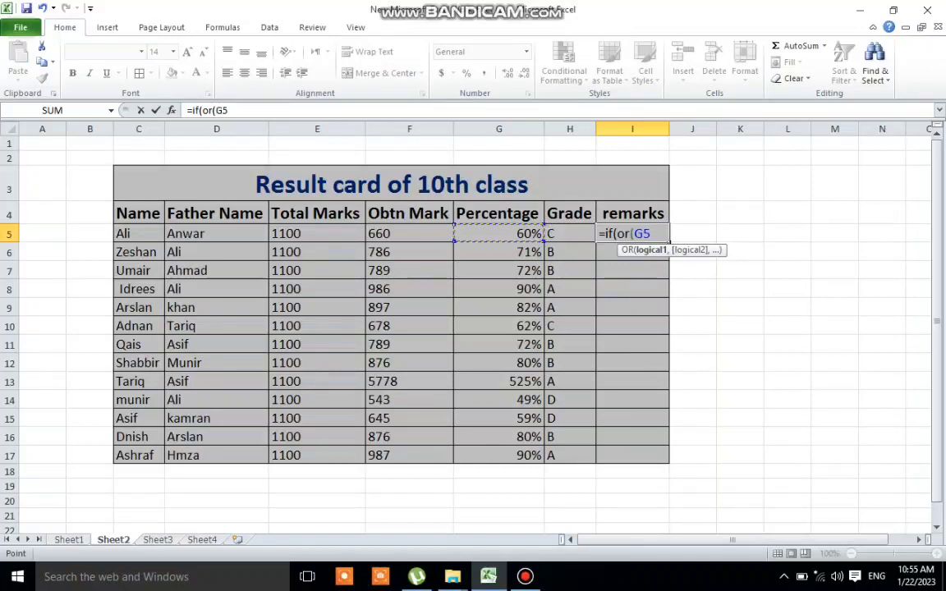
pyautogui.press('Left')
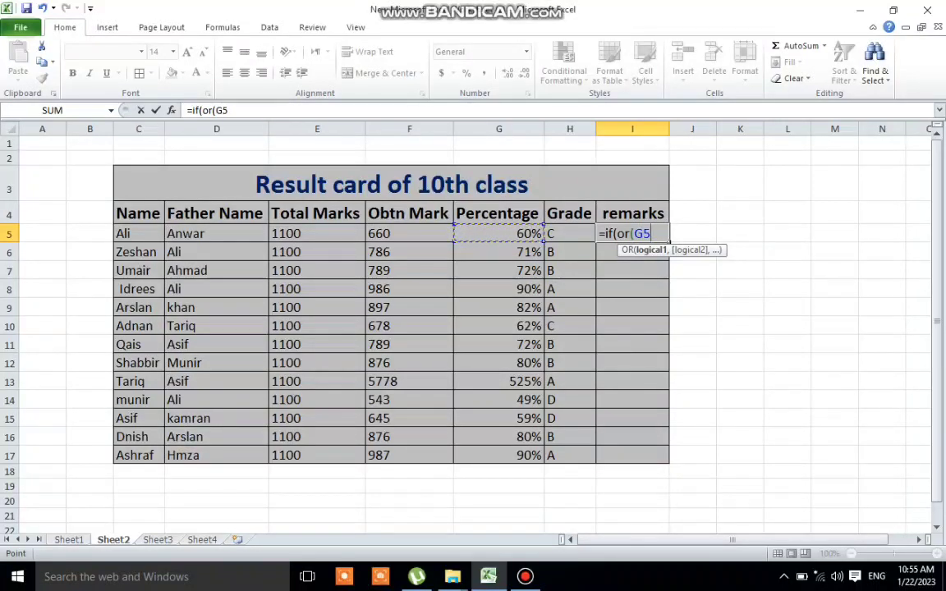
pyautogui.press('Right')
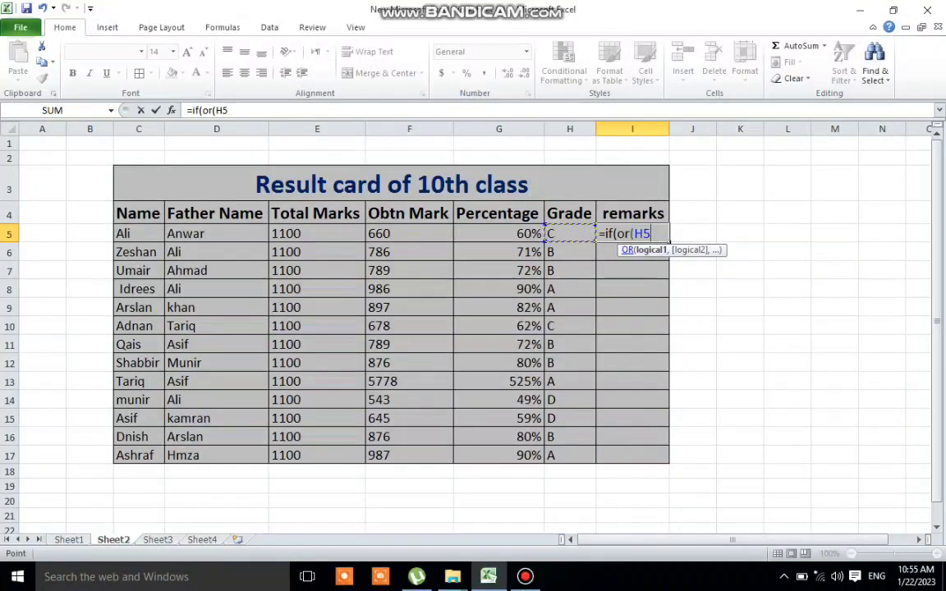
pyautogui.write('=""')
pyautogui.press('BackSpace')
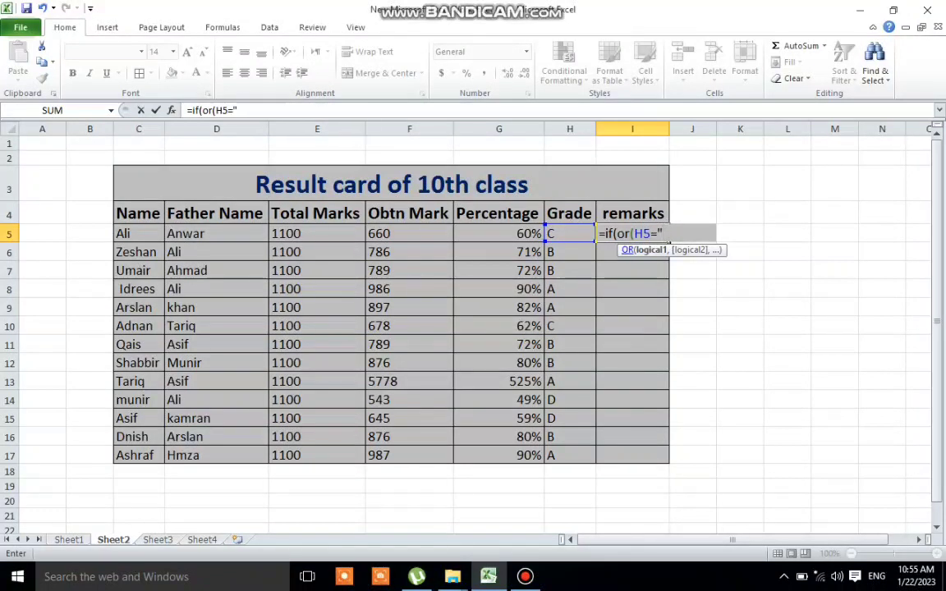
pyautogui.write('A",')
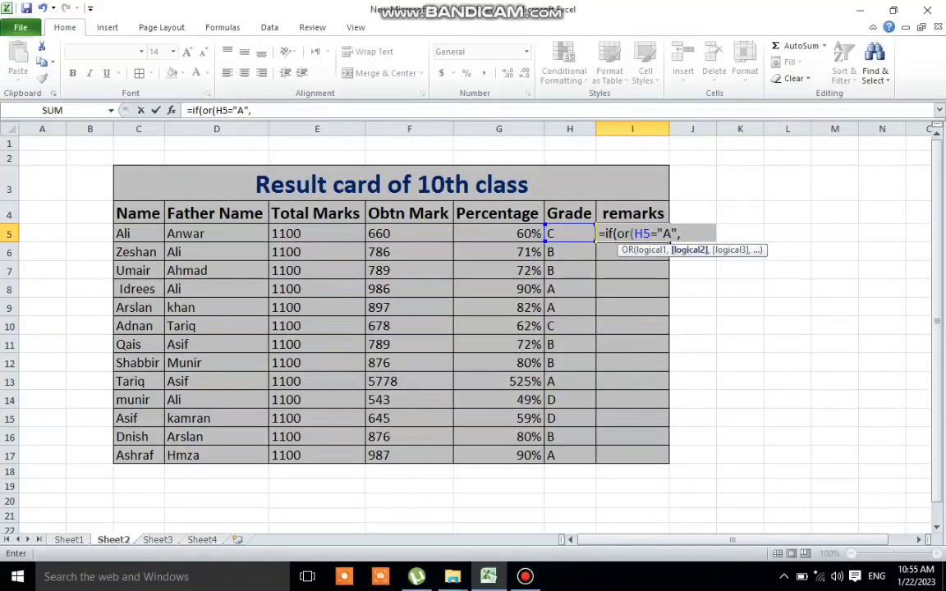
# Add H5="B" and H5="C" as the second and third OR conditions in the I5 formula.
pyautogui.click(570, 234)
pyautogui.write('="B')
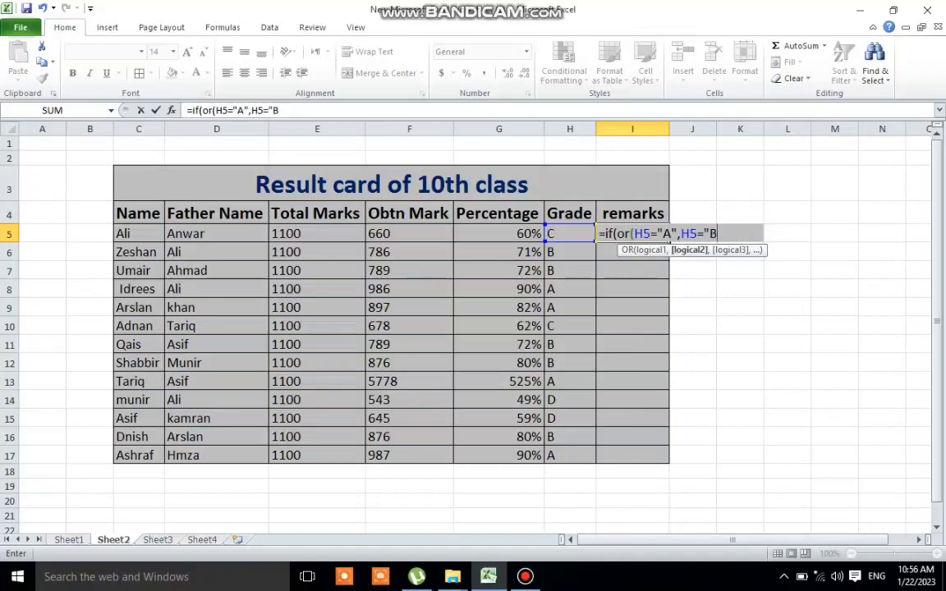
pyautogui.write('",')
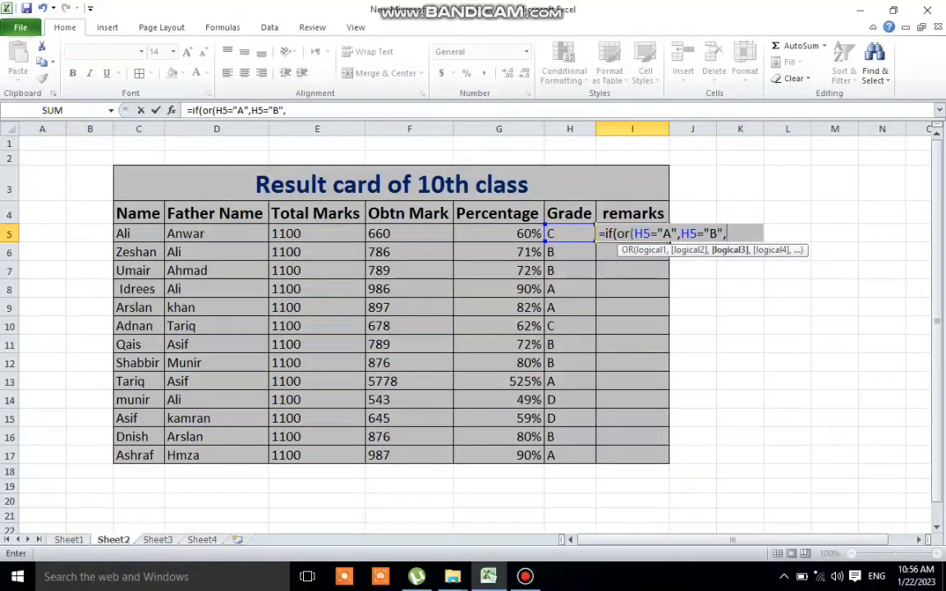
pyautogui.press('Left')
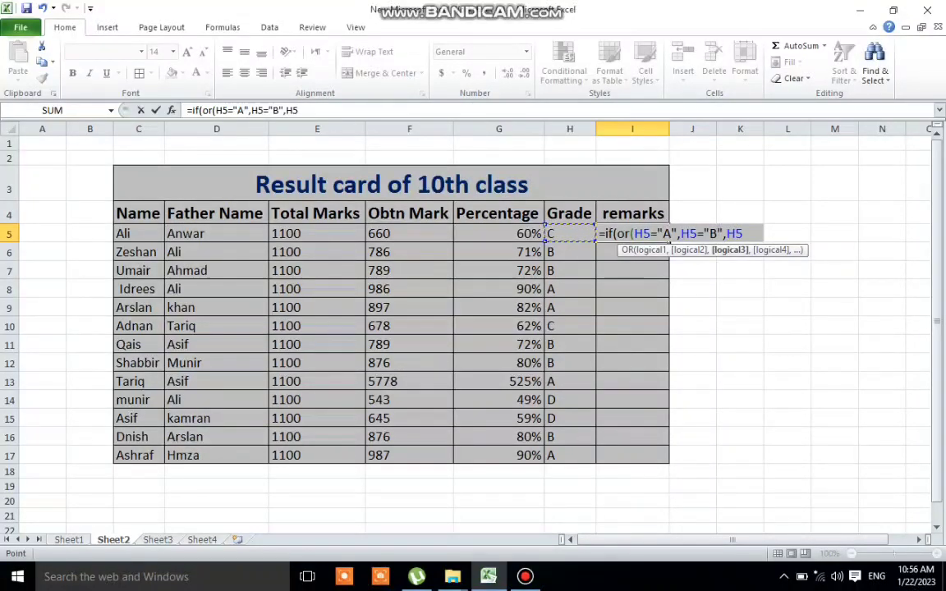
pyautogui.write('=C')
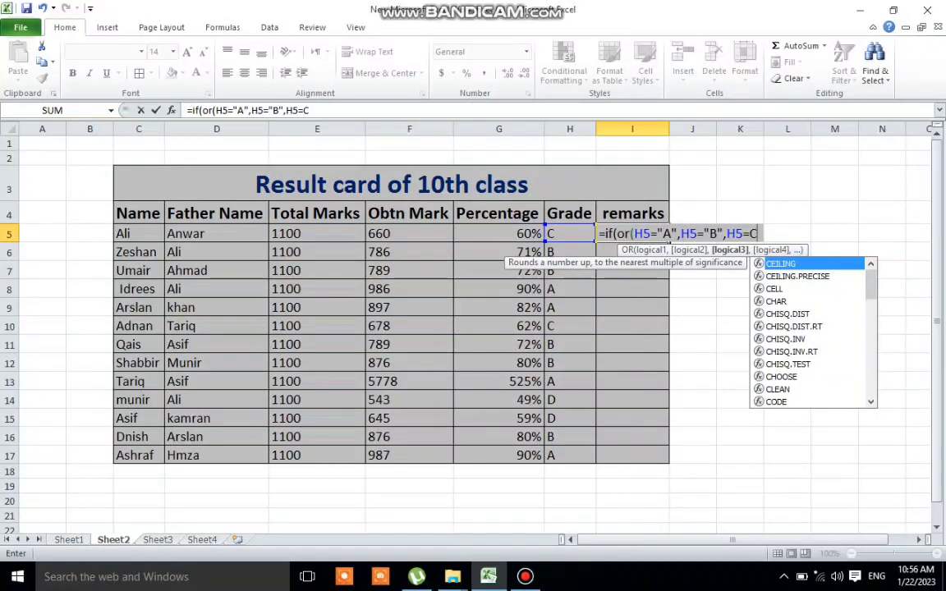
pyautogui.press('BackSpace')
pyautogui.write('"')
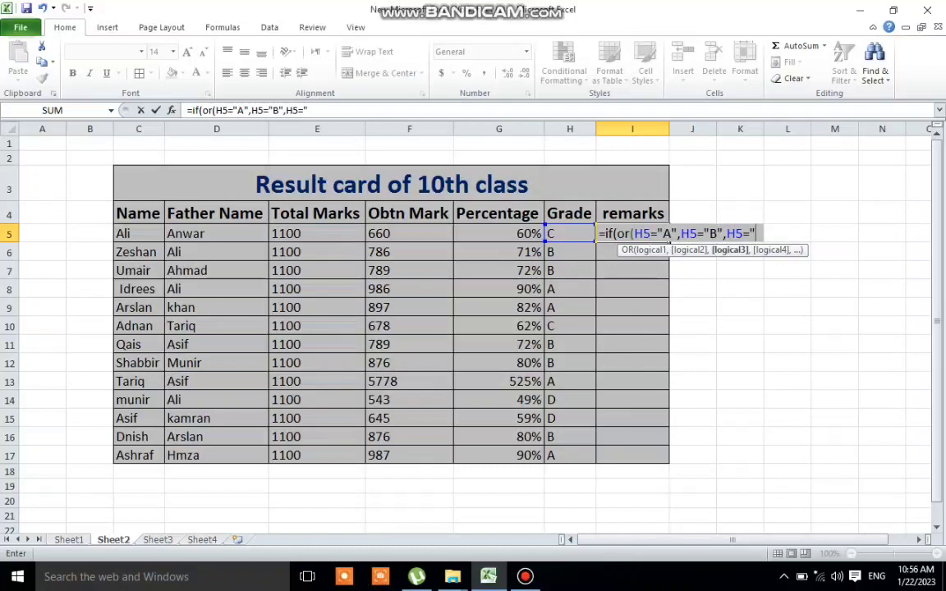
pyautogui.write('C"')
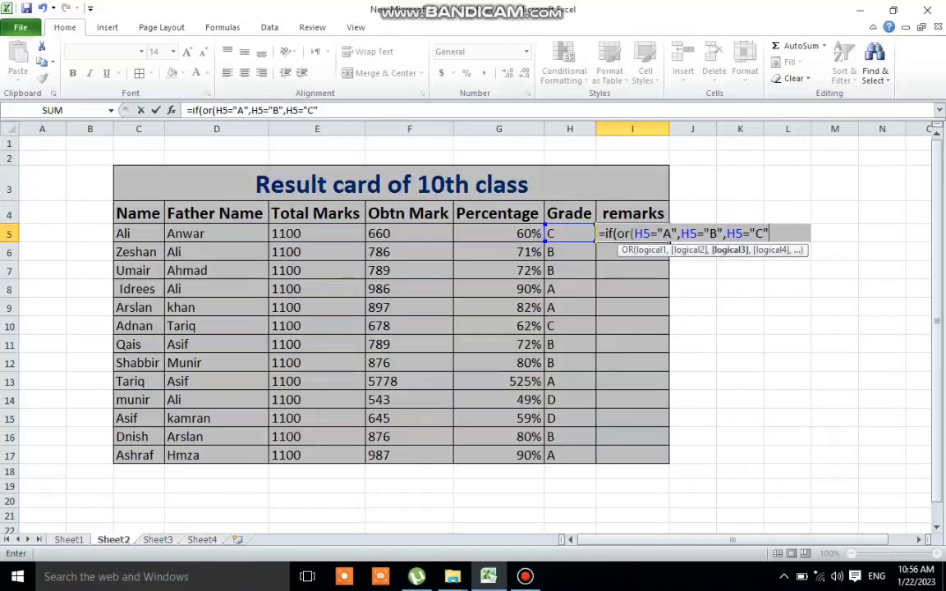
# Close the OR function in the I5 formula and add "pass" as the IF's true value.
pyautogui.write(',')
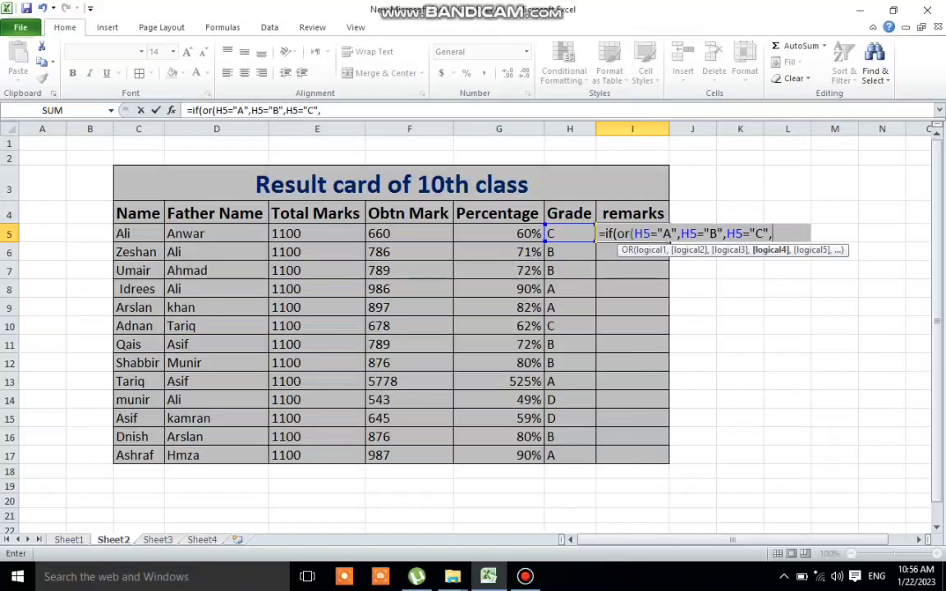
pyautogui.write('0')
pyautogui.press('BackSpace')
pyautogui.press('BackSpace')
pyautogui.write(')')
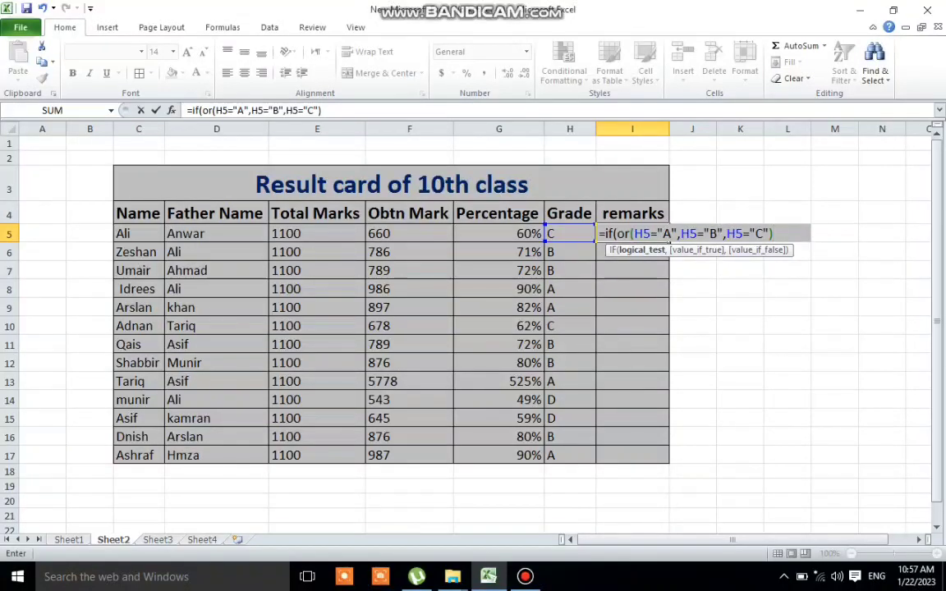
pyautogui.write(',')
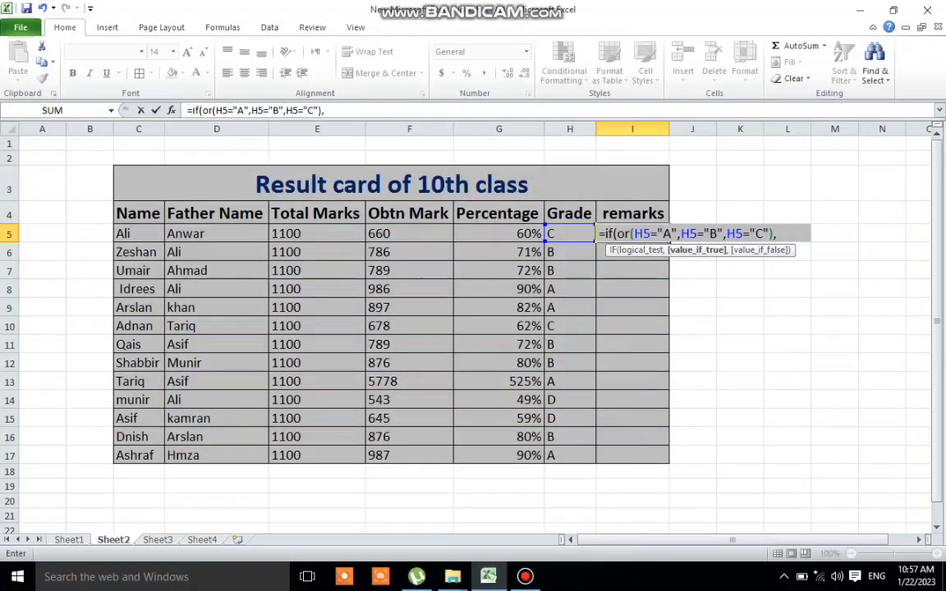
pyautogui.write('"pass')
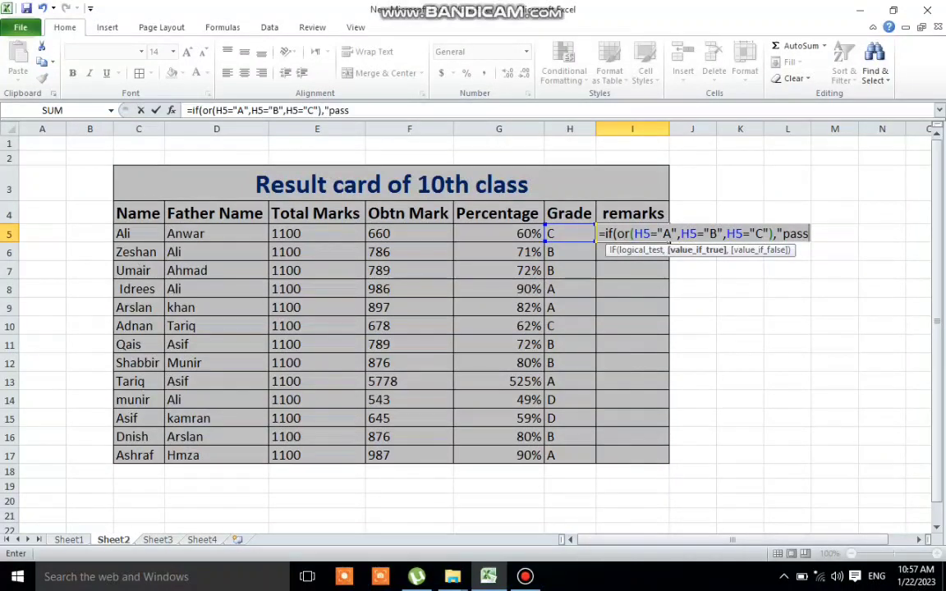
pyautogui.write('"')
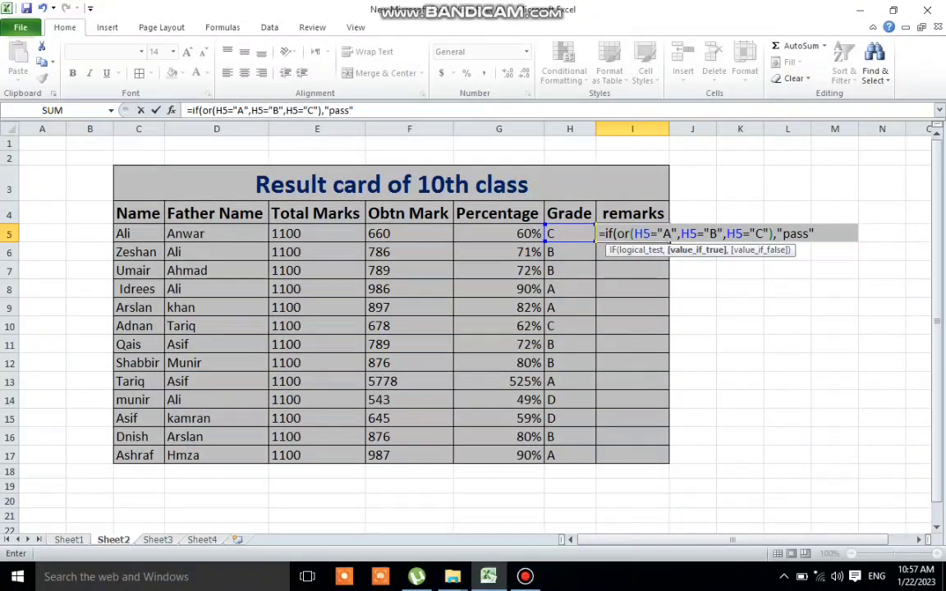
# Add "Fail" as the IF's false value in the I5 formula and enter the formula, accepting the proposed closing-parenthesis correction.
pyautogui.write(',')
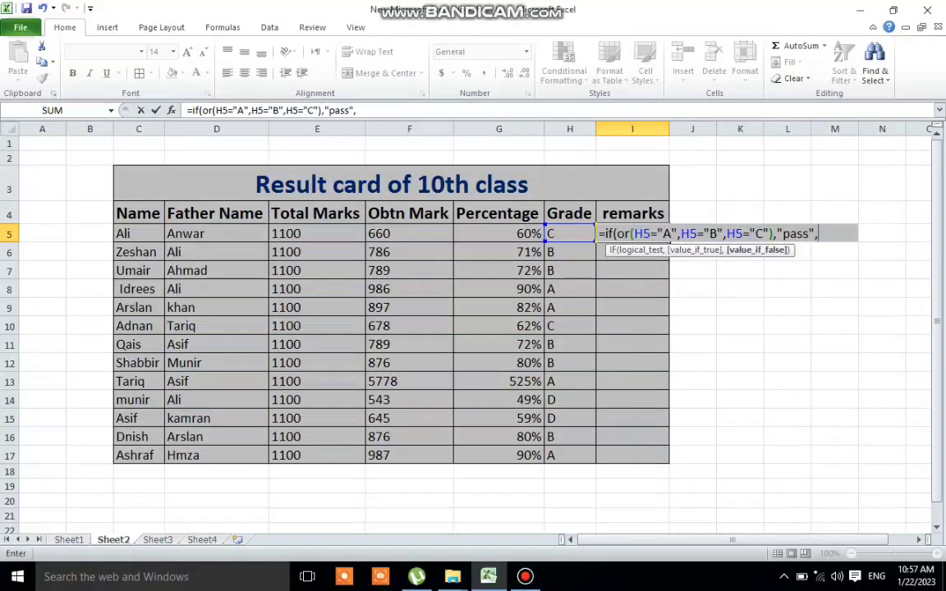
pyautogui.write('Fail')
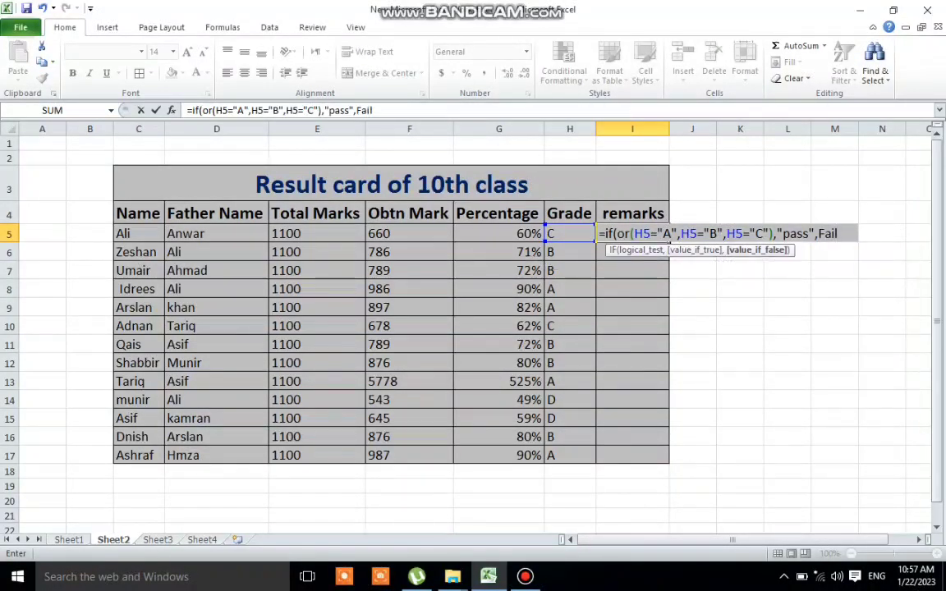
pyautogui.press('BackSpace')
pyautogui.press('BackSpace')
pyautogui.press('BackSpace')
pyautogui.press('BackSpace')
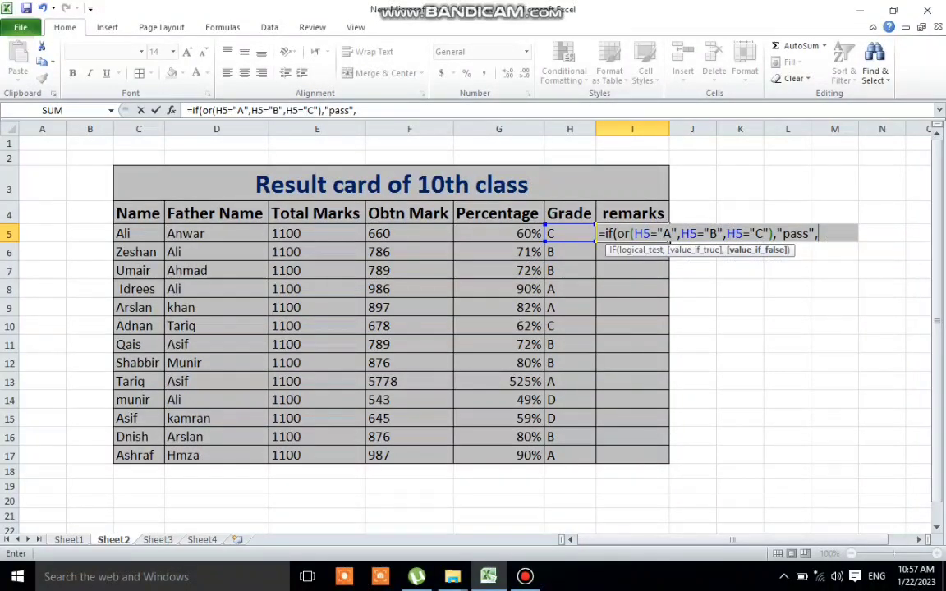
pyautogui.write('"Fail')
pyautogui.press('BackSpace')
pyautogui.press('BackSpace')
pyautogui.press('BackSpace')
pyautogui.write('ai')
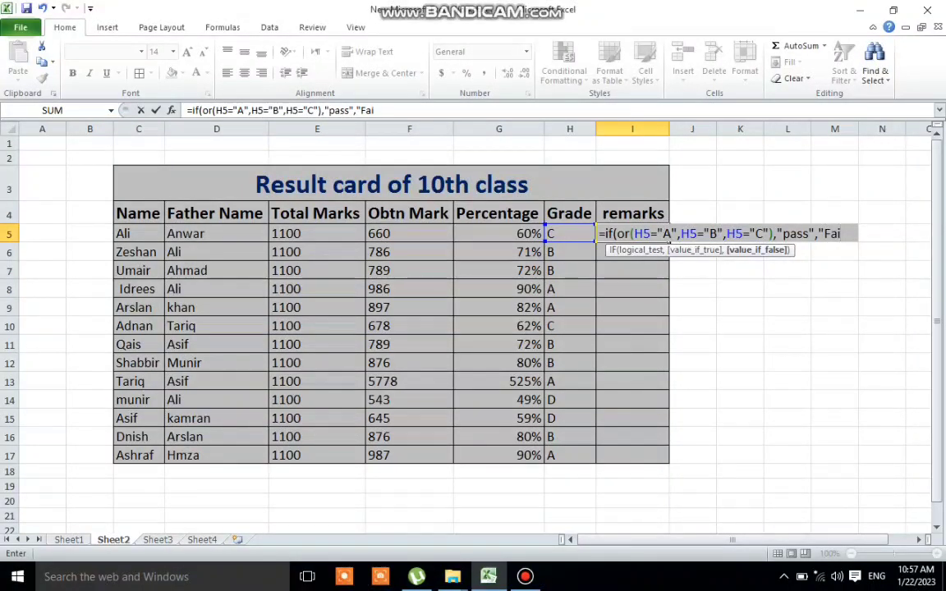
pyautogui.write('l"')
pyautogui.press('Return')
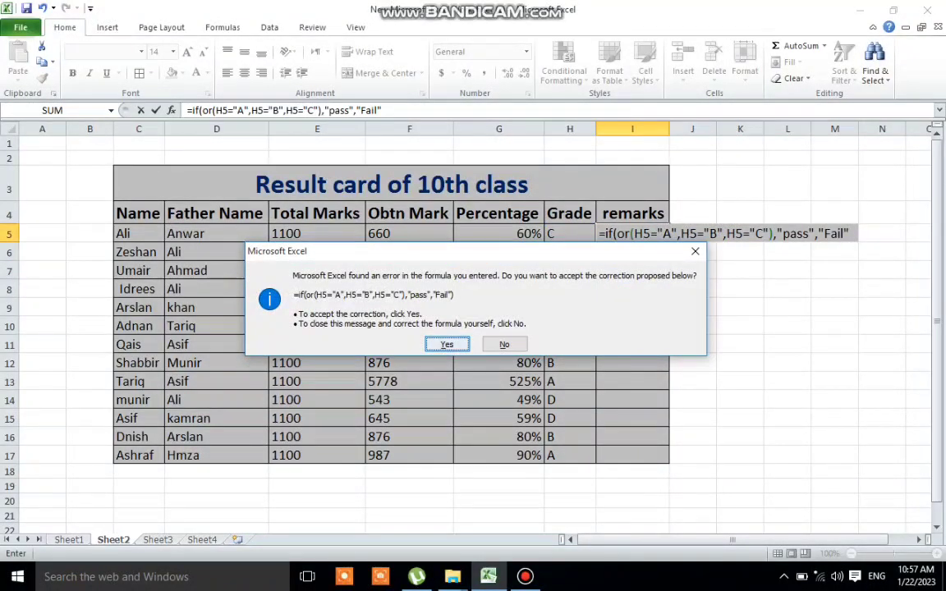
pyautogui.press('Return')
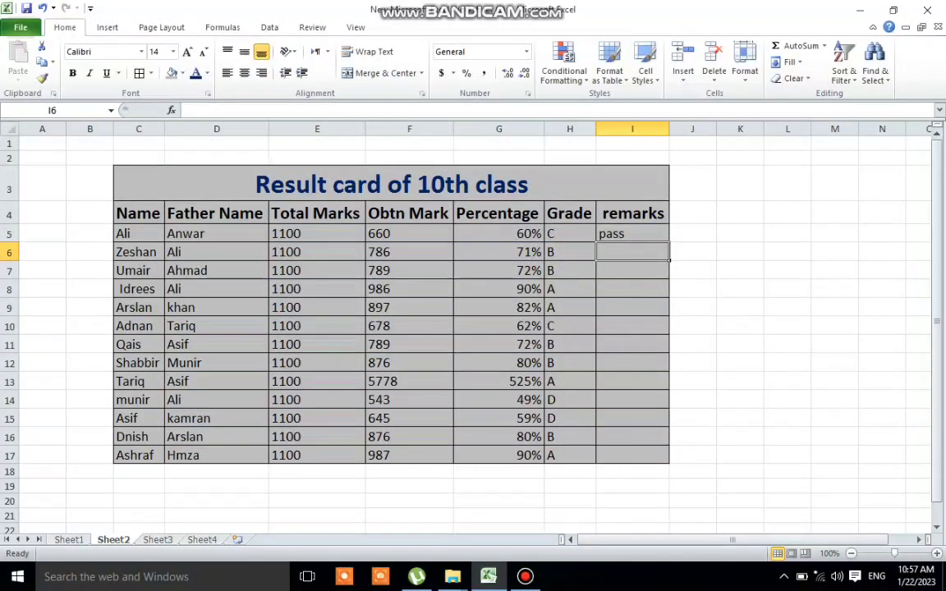
# Fill the remarks formula from I5 down through I17 and reselect I5.
pyautogui.click(632, 234)
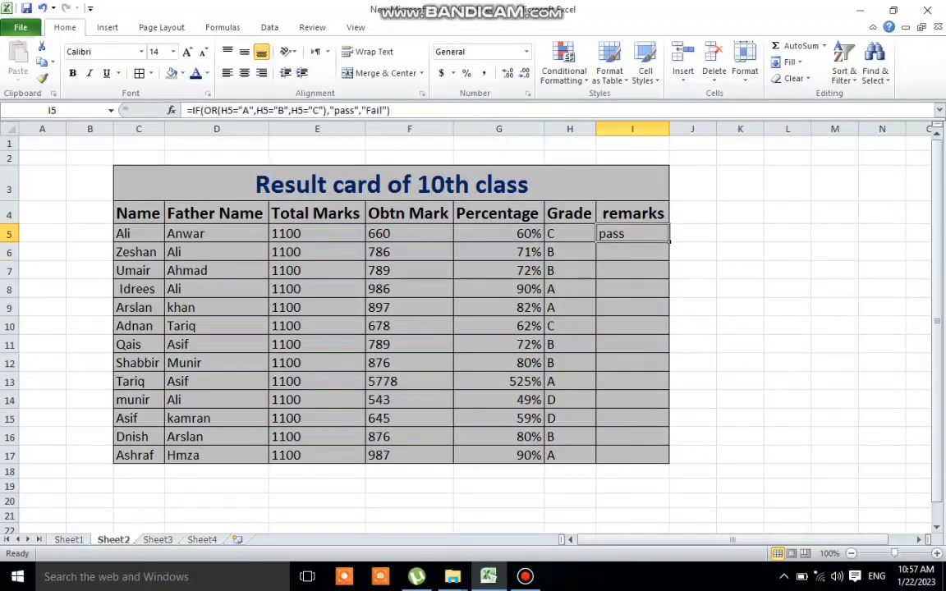
pyautogui.moveTo(670, 243); pyautogui.dragTo(661, 460)
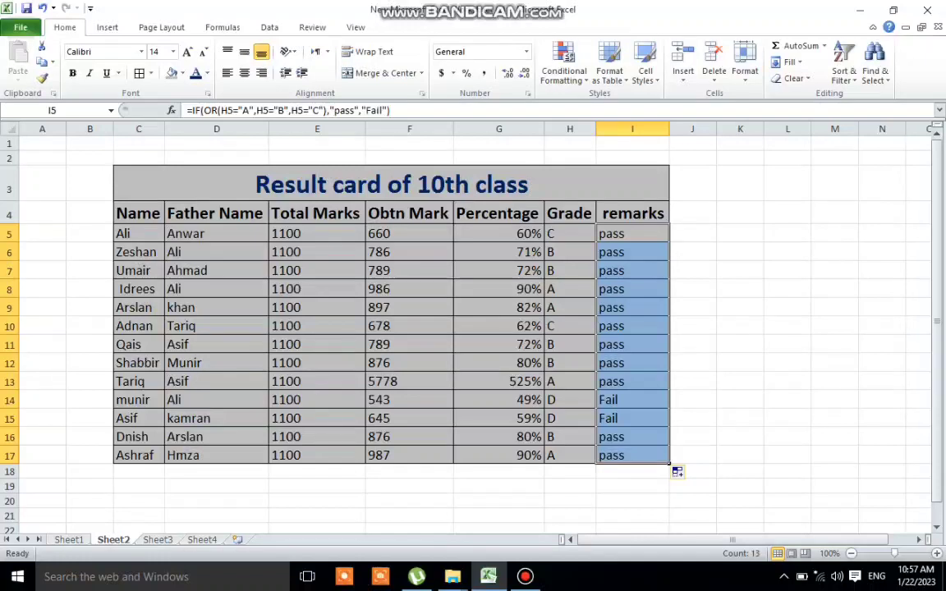
pyautogui.click(632, 234)
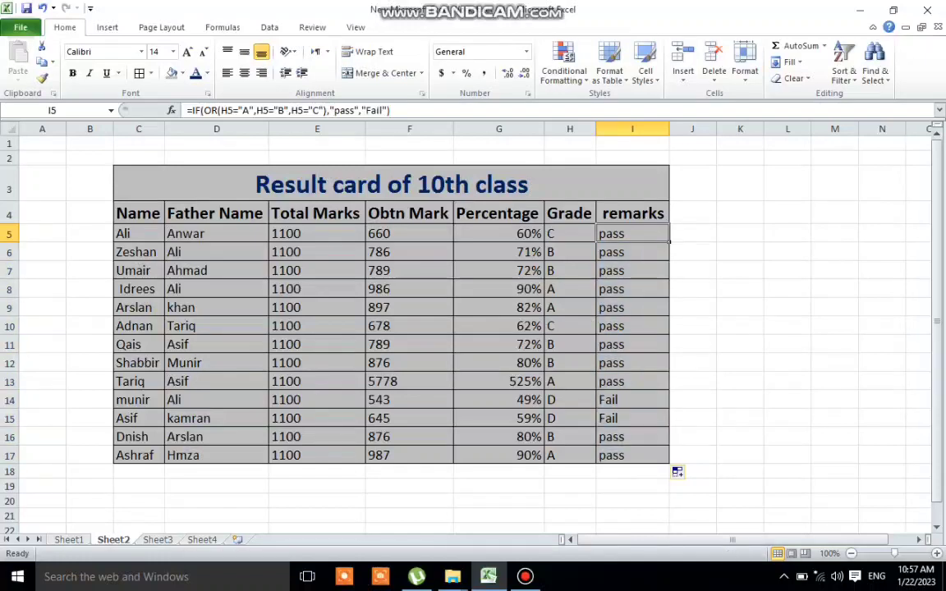